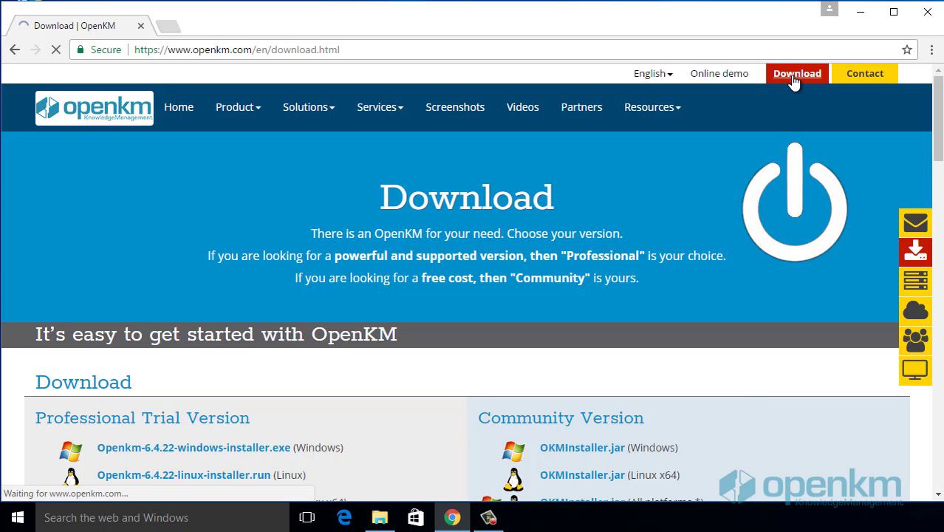
Step: Scroll to the Community Version install steps and review the Windows requirement and run-command lines
scroll(756, 380, down, 1)
scroll(758, 379, down, 2)
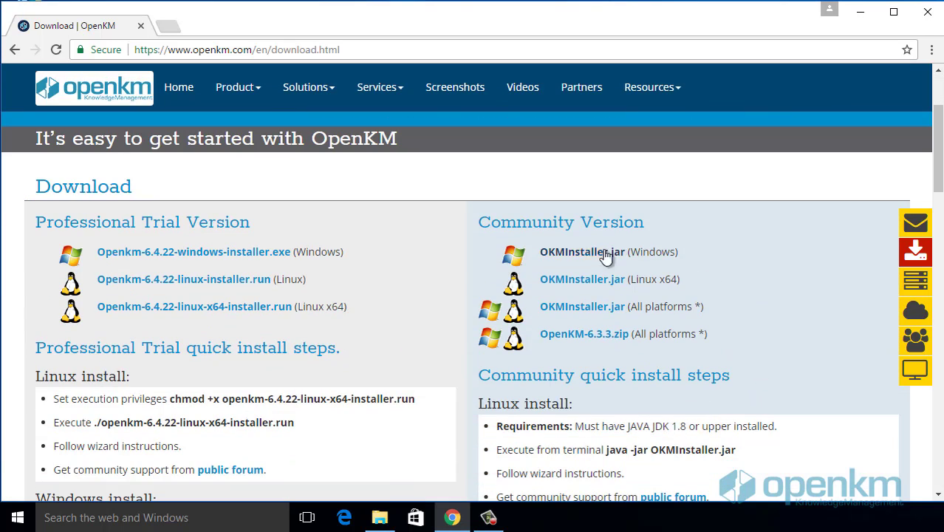
scroll(830, 330, down, 1)
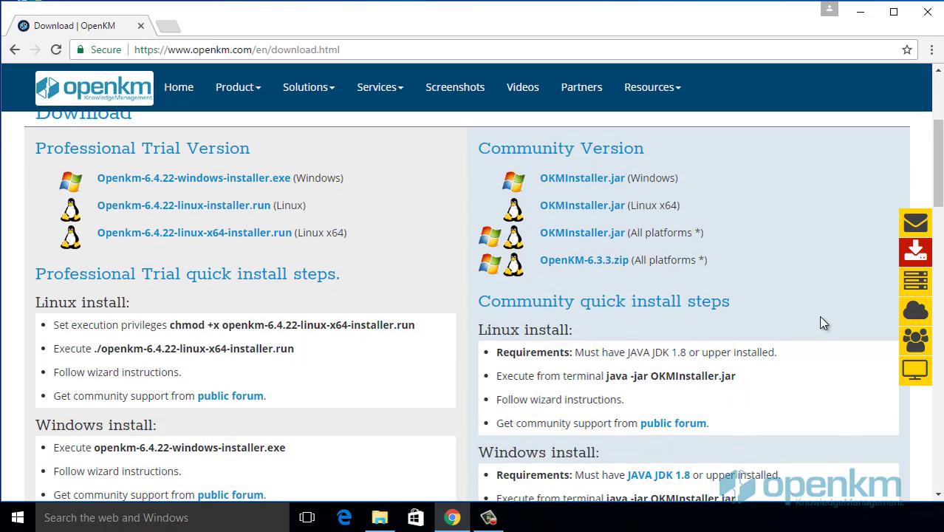
scroll(823, 322, down, 1)
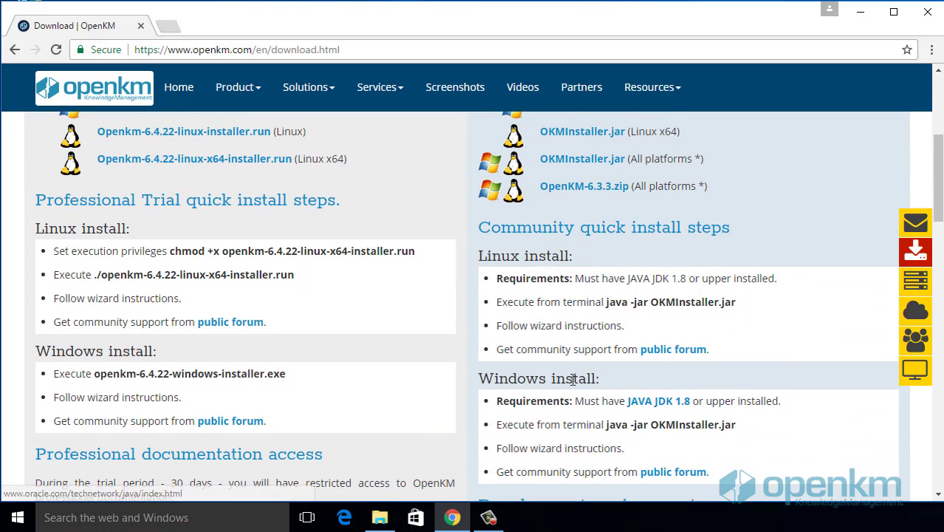
drag(497, 401, 818, 414)
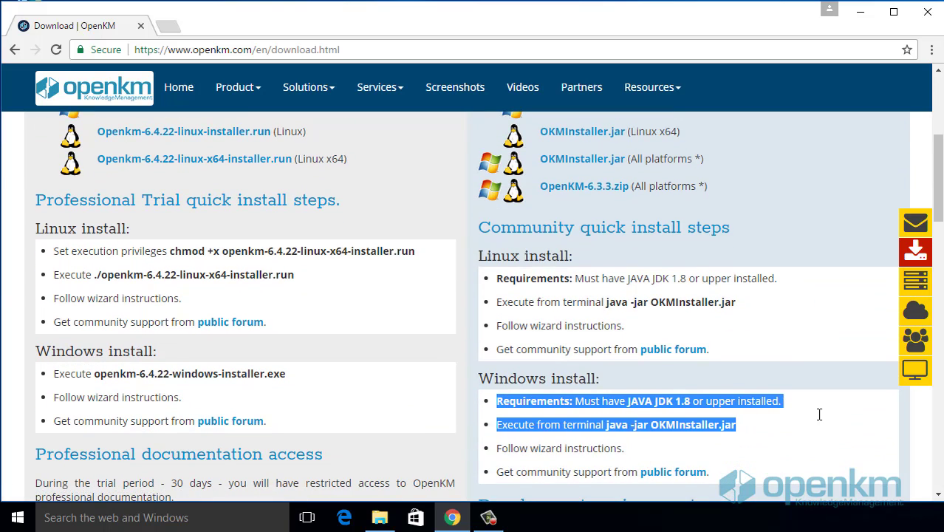
click(833, 362)
scroll(834, 359, up, 3)
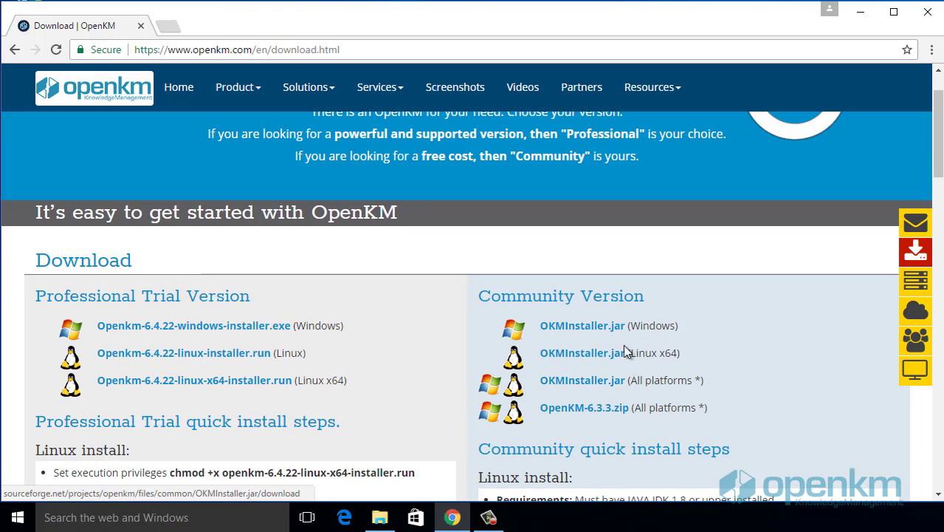
Step: Download the Windows OKMInstaller.jar via SourceForge in a new tab, keeping it despite the warning
right_click(596, 327)
click(642, 336)
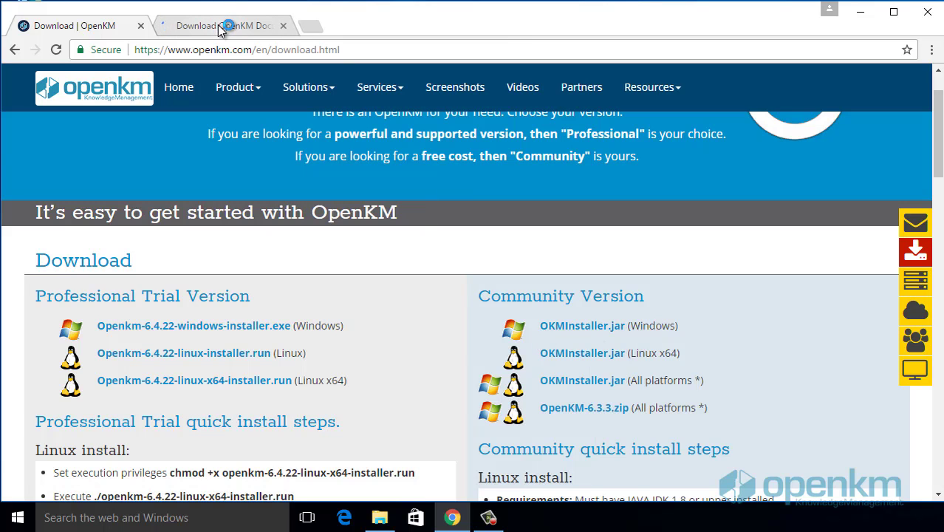
click(222, 27)
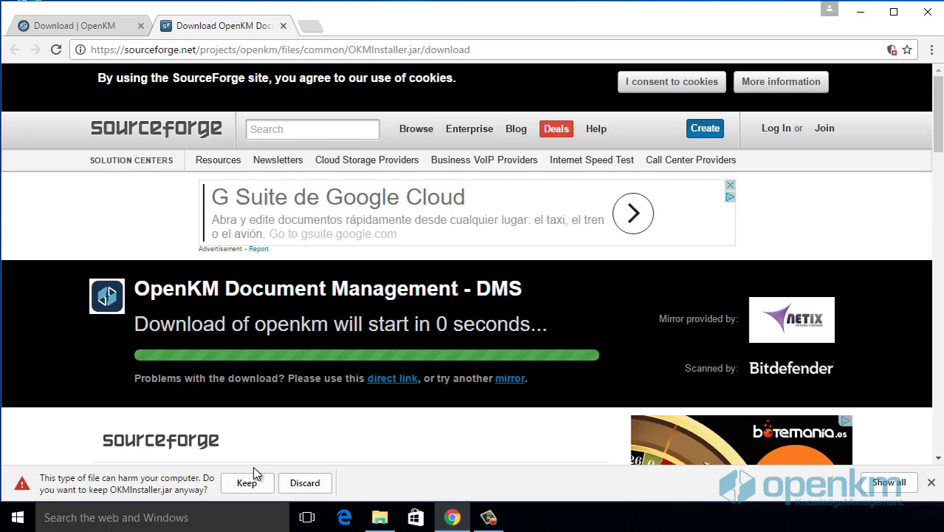
click(249, 484)
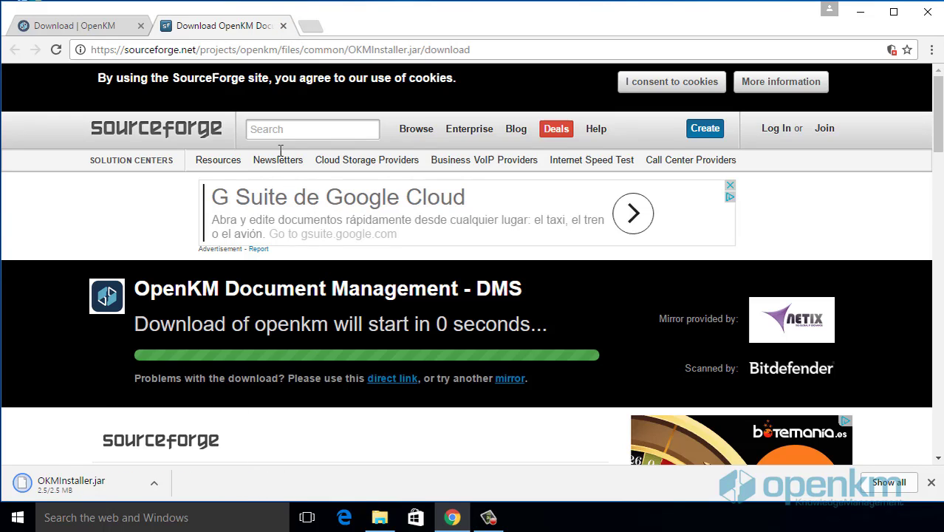
Step: Close the SourceForge tab and open the JAVA JDK 1.8 link in a new Oracle tab
click(284, 27)
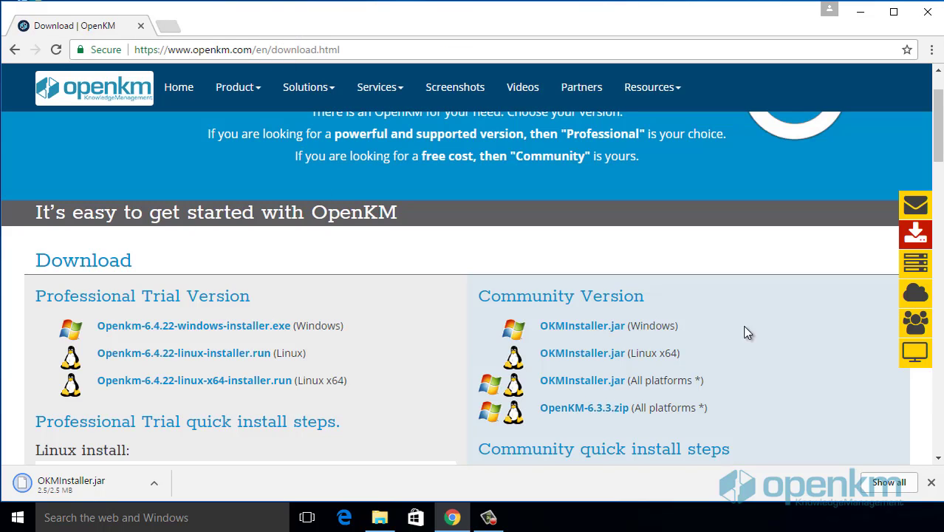
scroll(754, 319, down, 6)
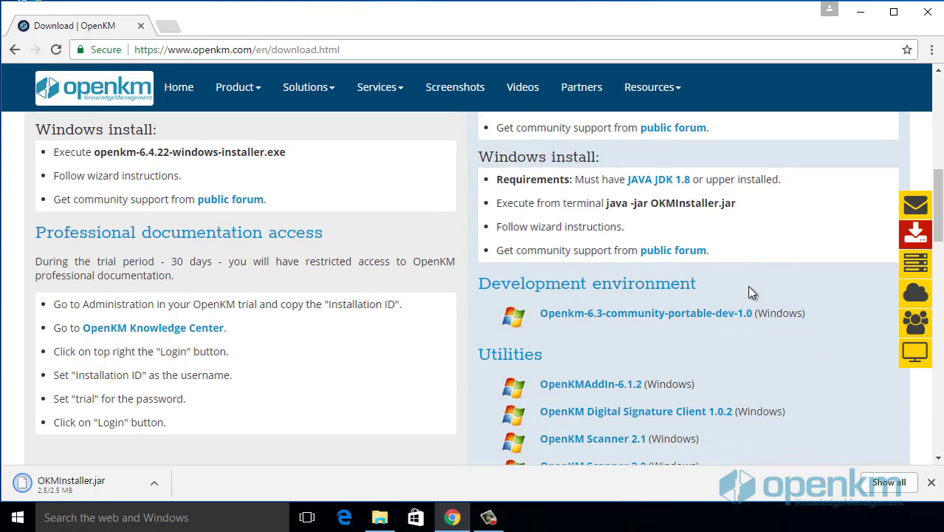
scroll(749, 290, up, 1)
right_click(657, 253)
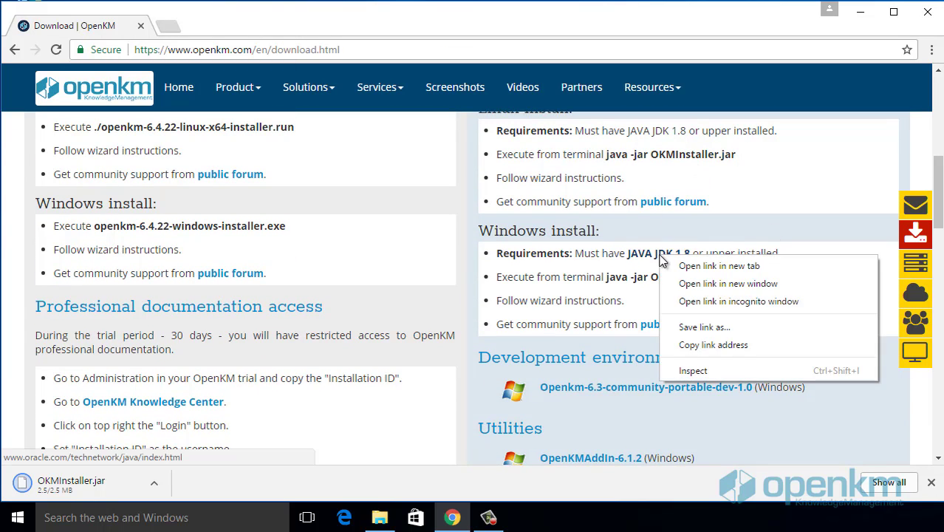
click(705, 269)
click(266, 27)
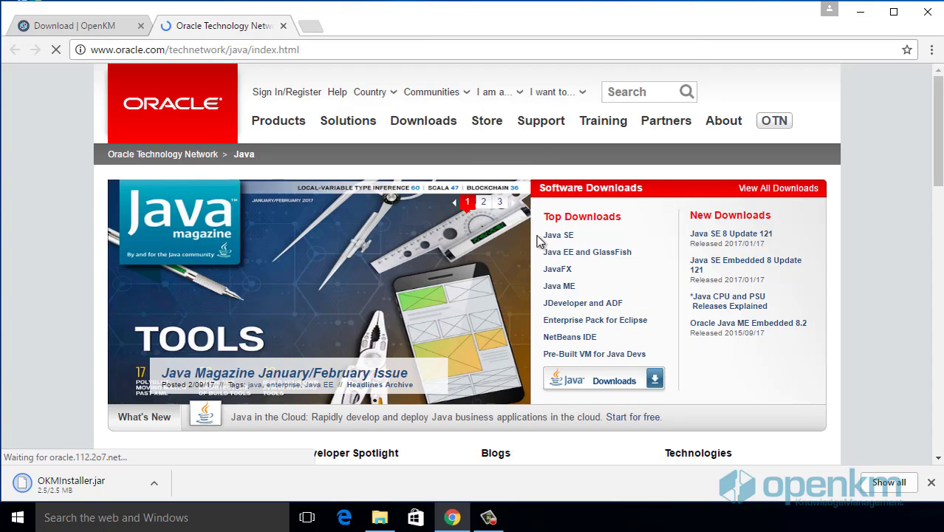
Step: From Java SE JDK 8 downloads, accept the licence and download jdk-8u121-windows-x64.exe
click(558, 235)
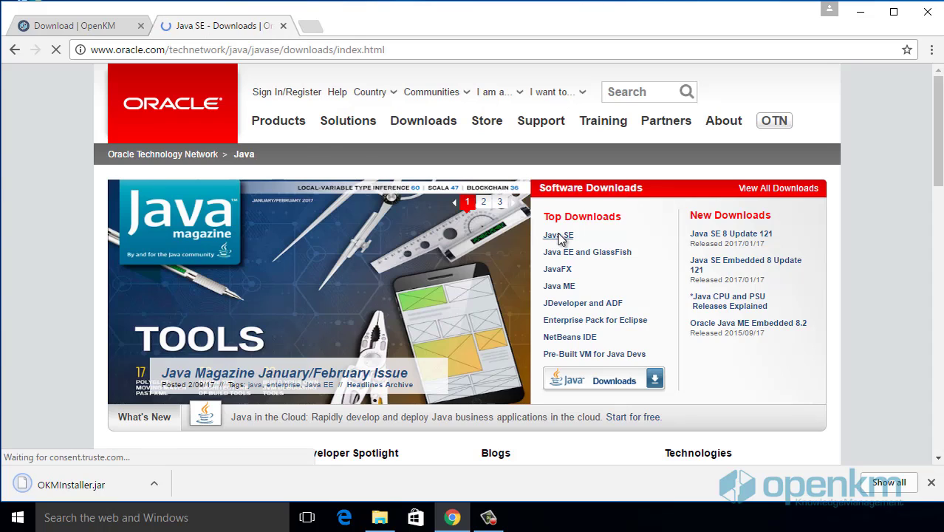
scroll(504, 399, down, 2)
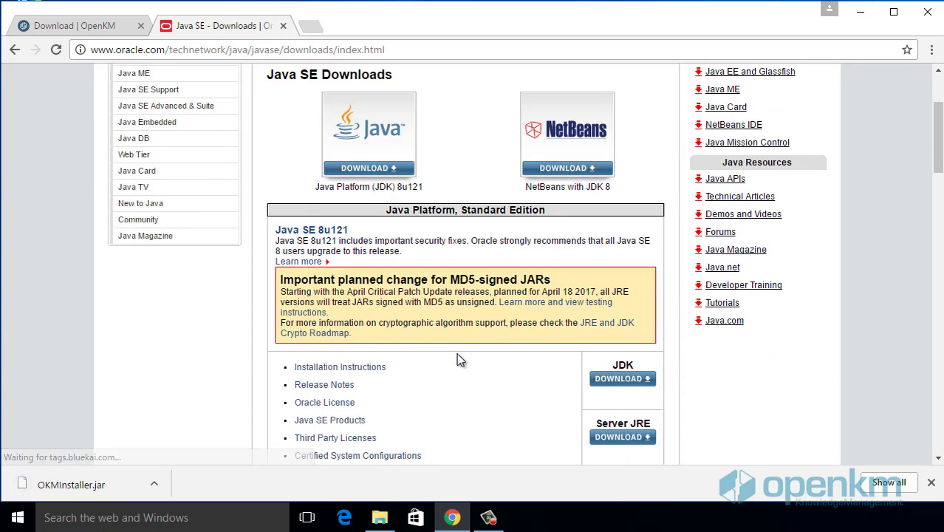
click(624, 379)
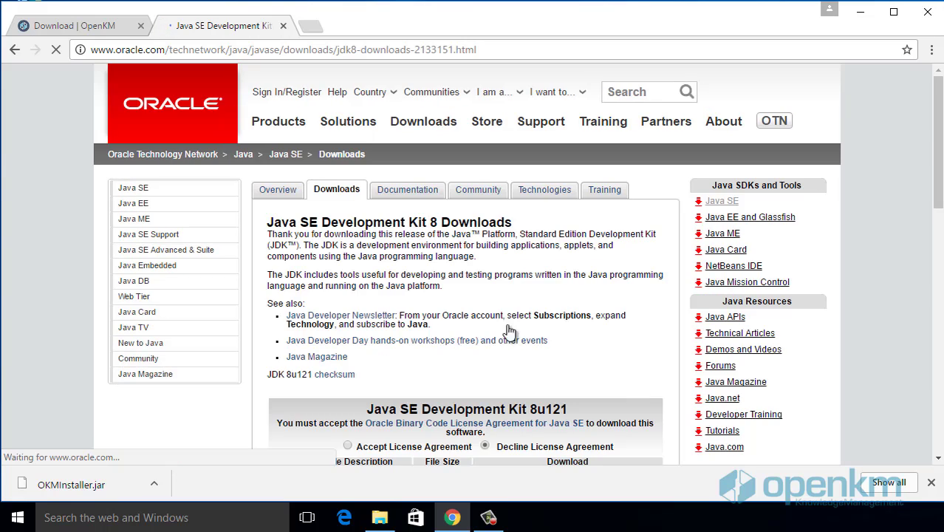
scroll(508, 330, down, 3)
click(348, 224)
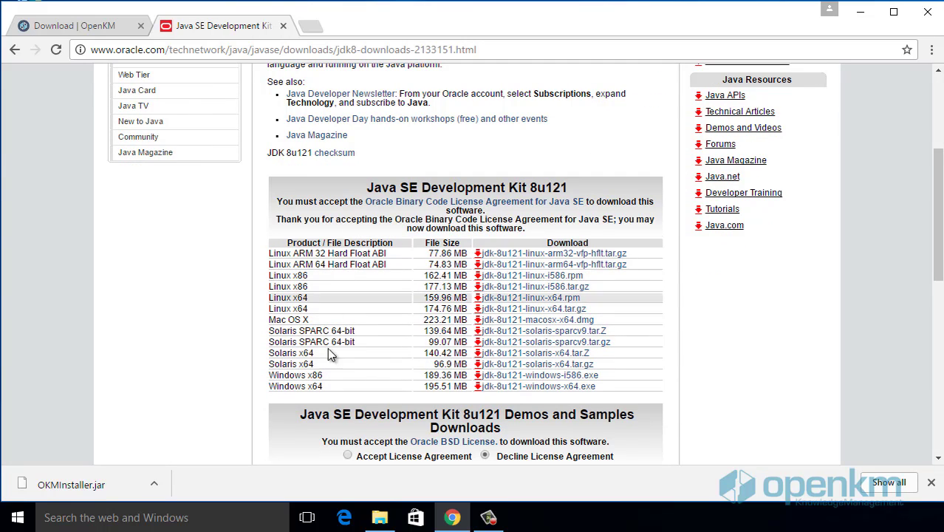
click(565, 386)
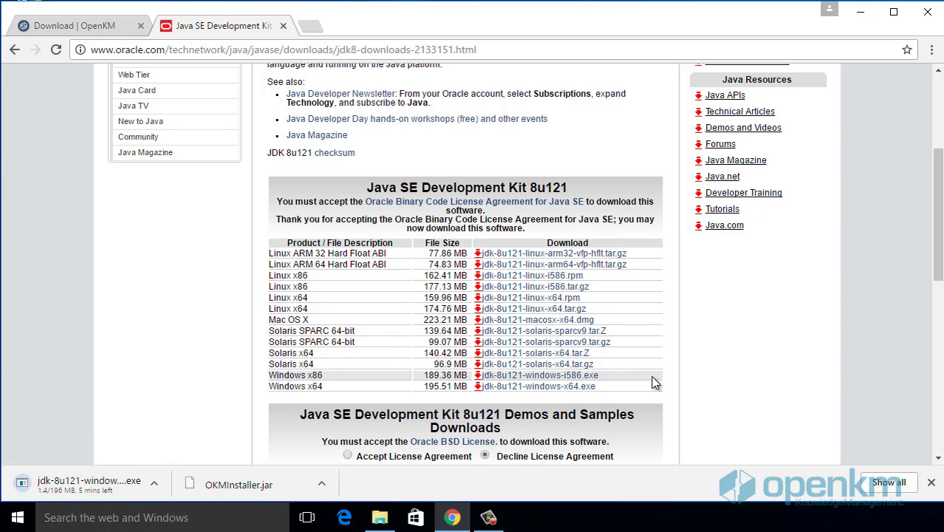
click(283, 26)
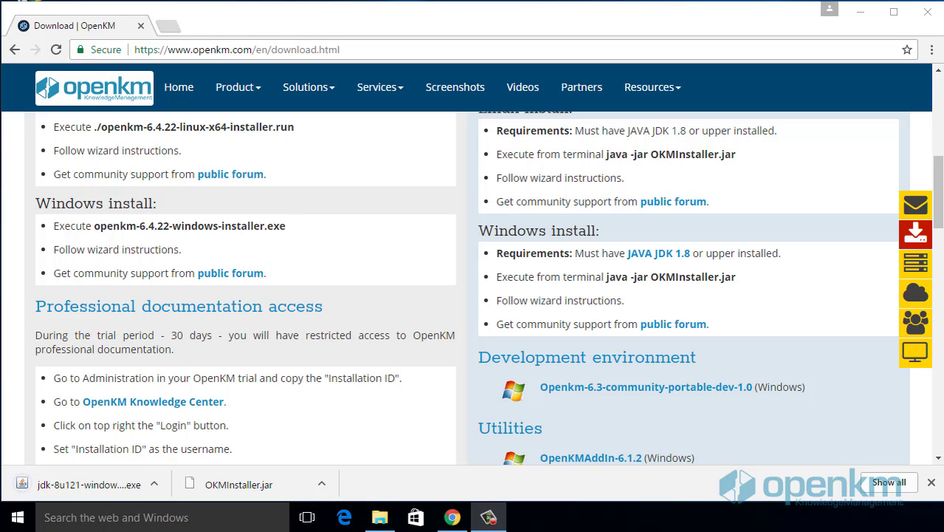
Step: Run jdk-8u121-windows-x64 from Downloads and install it with the default features
click(379, 517)
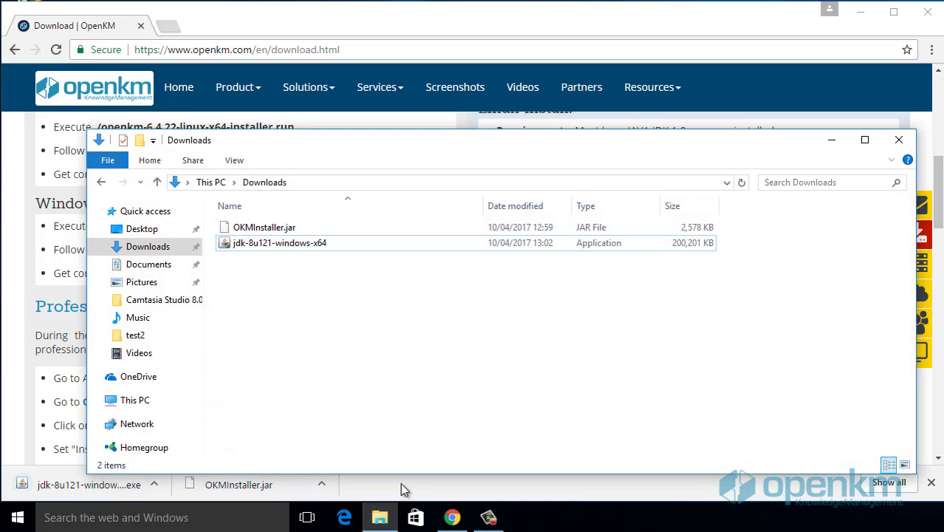
click(294, 246)
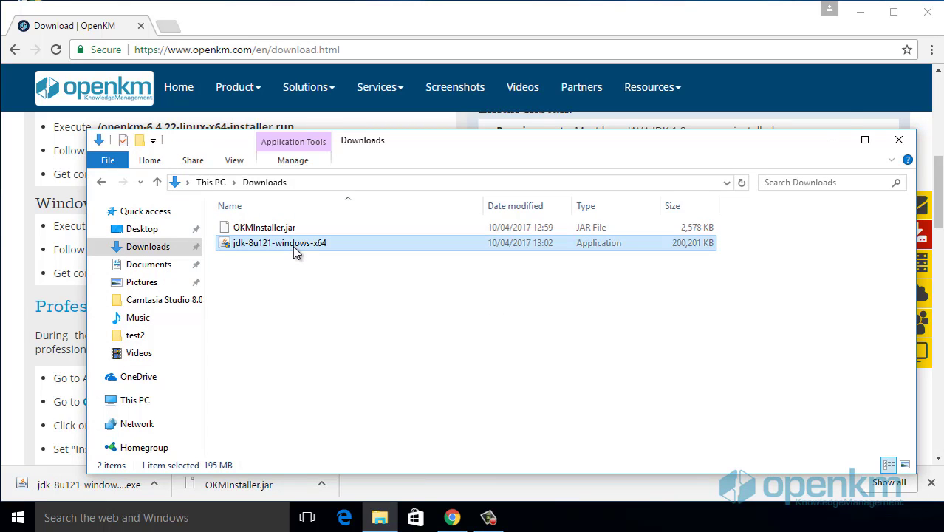
double_click(292, 245)
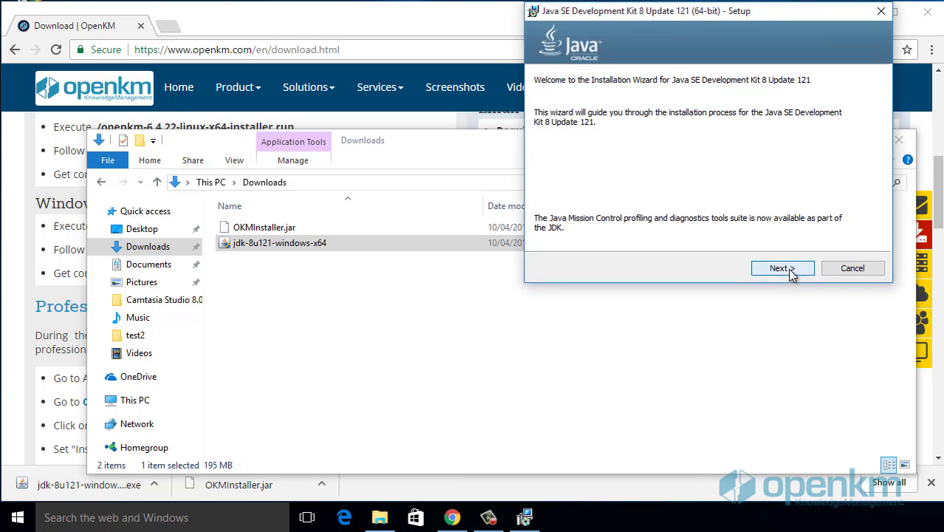
click(787, 271)
click(781, 268)
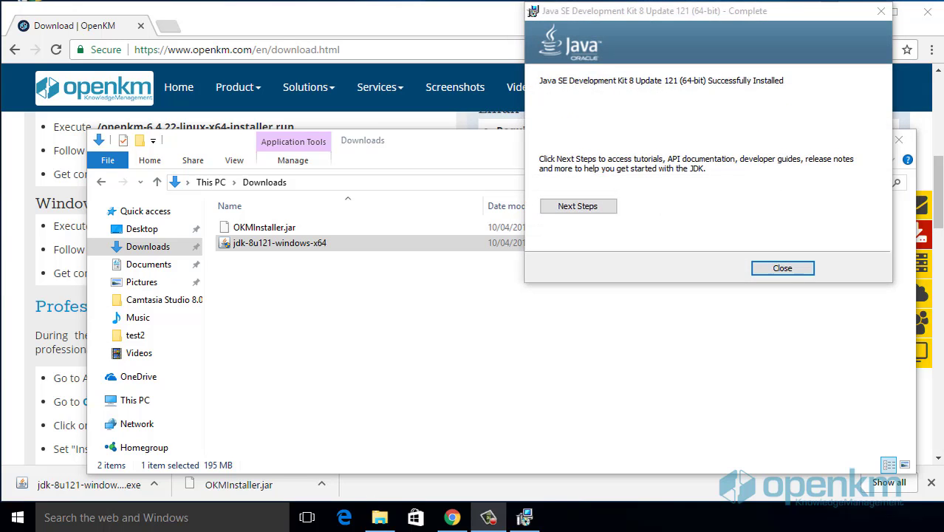
Step: Paste OKMInstaller.jar from Downloads into the root of Local Disk (C:), granting permission
click(783, 268)
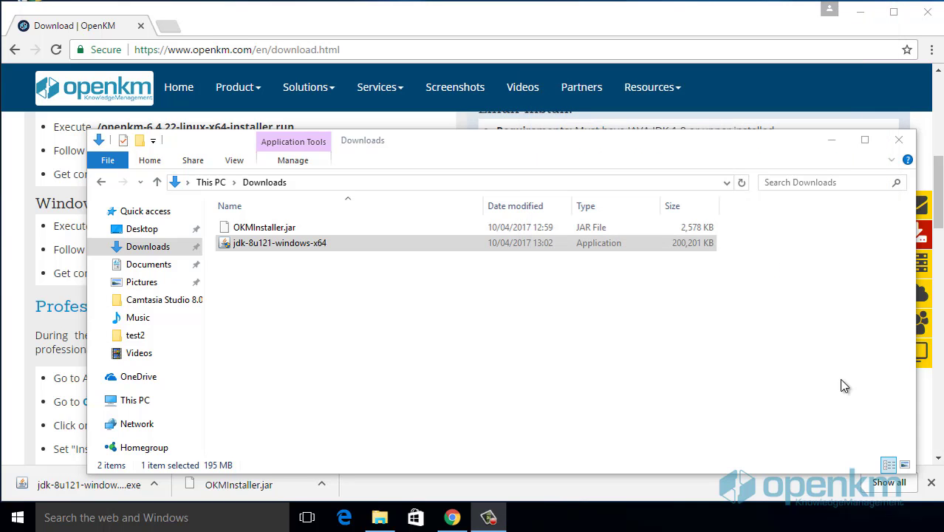
click(332, 228)
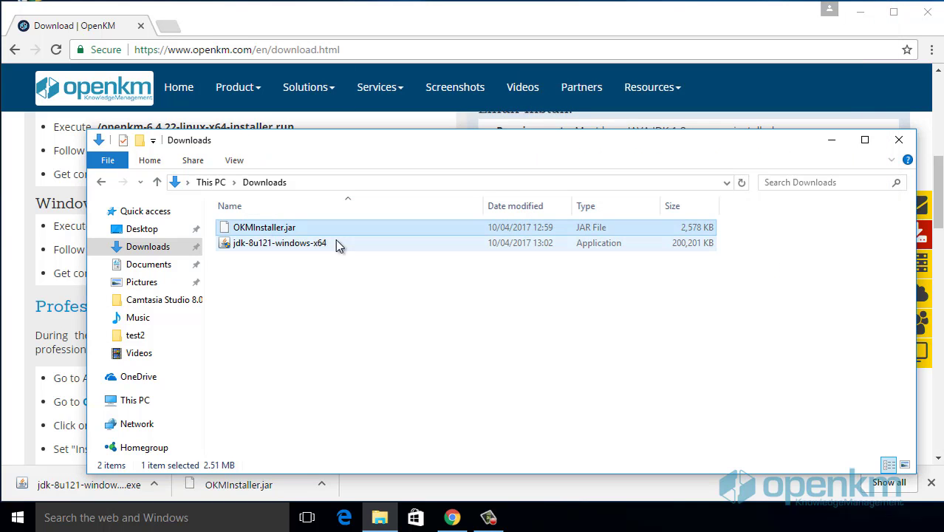
key(alt+Up)
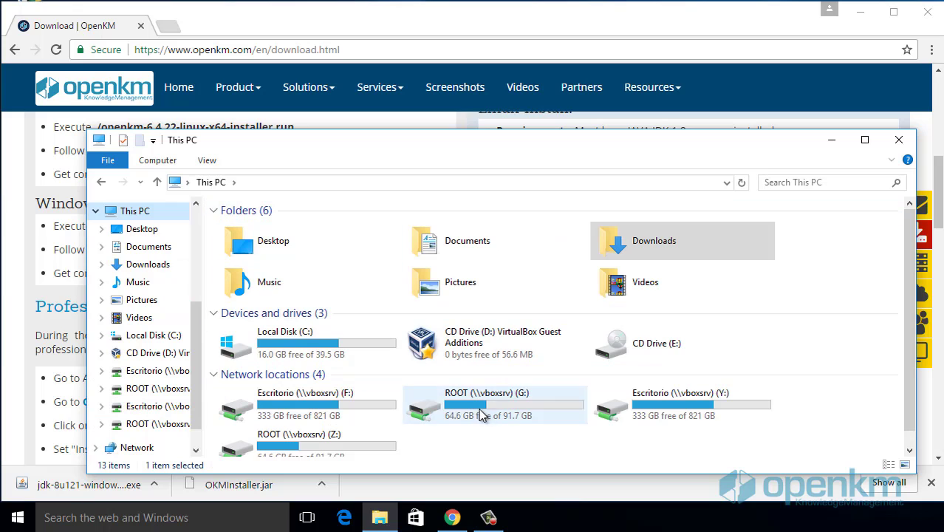
double_click(370, 334)
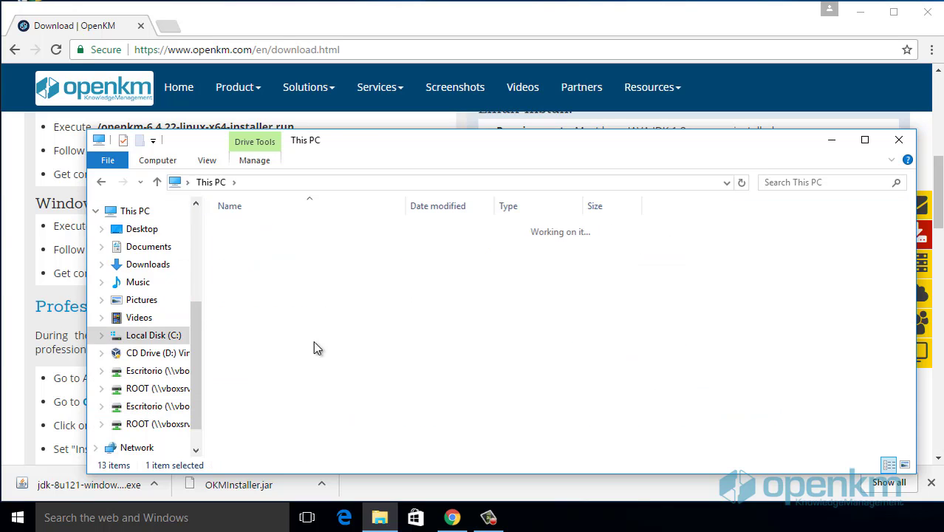
key(ctrl+v)
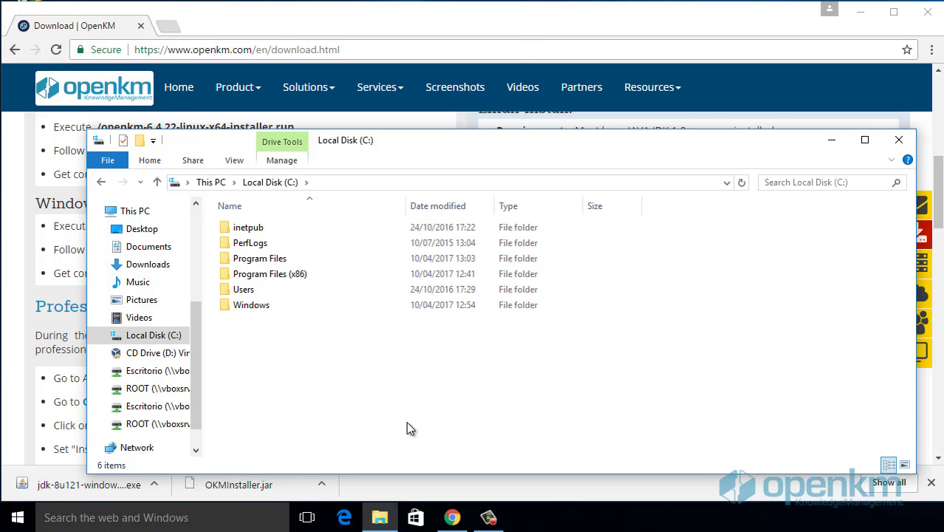
click(296, 51)
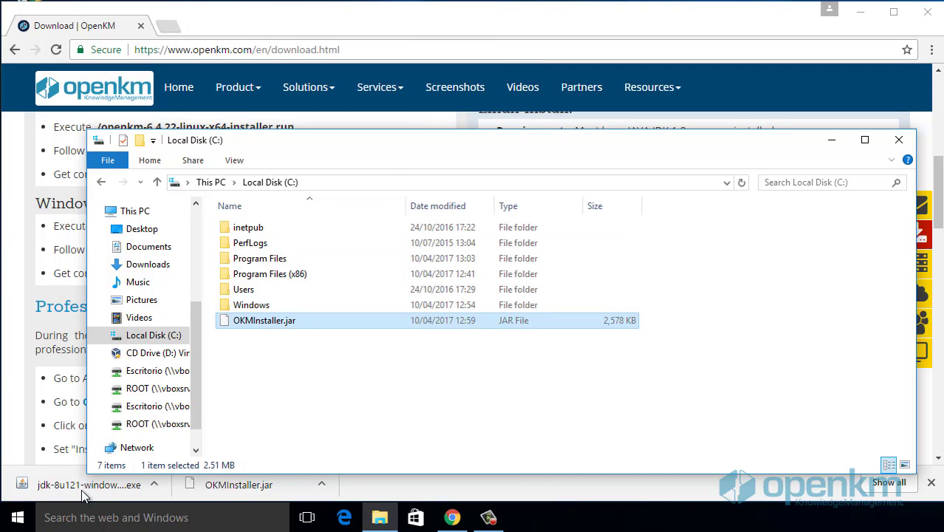
Step: Open Command Prompt as administrator and move up from system32 with cd .
click(94, 517)
text(cmd)
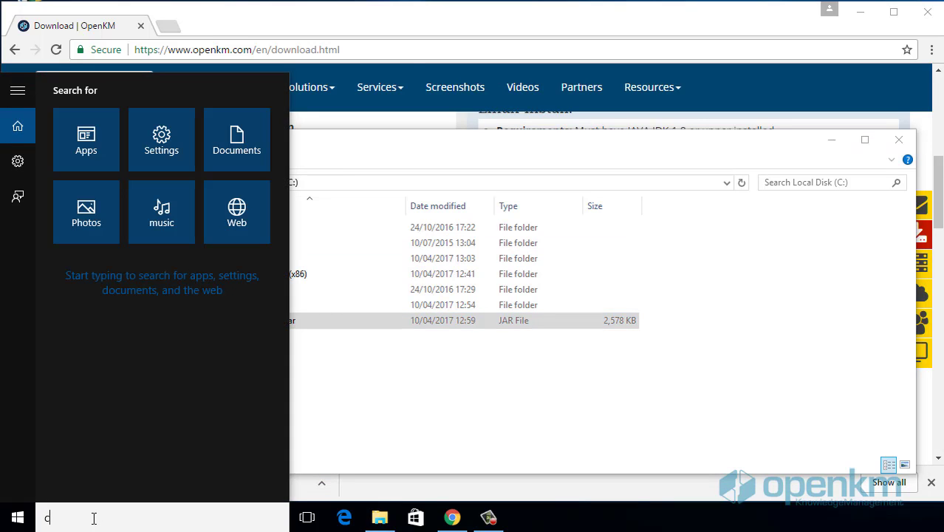
right_click(125, 146)
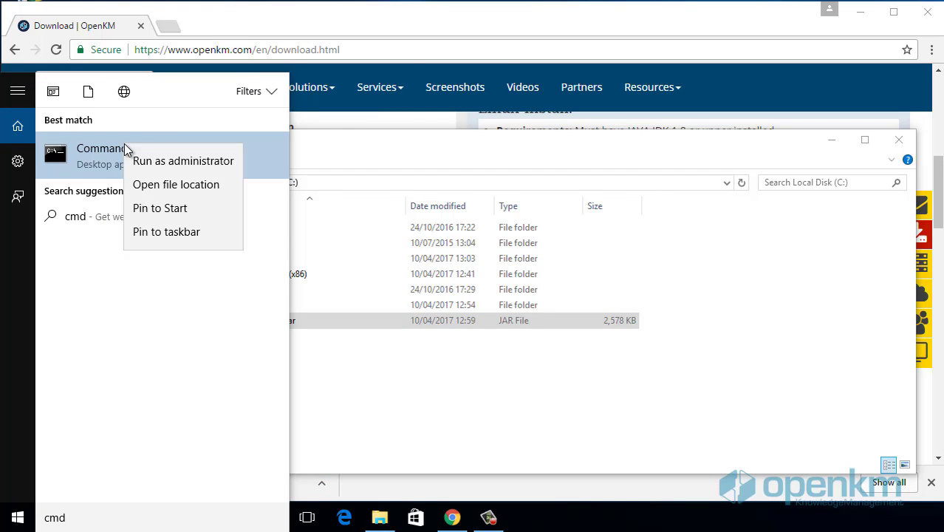
click(174, 161)
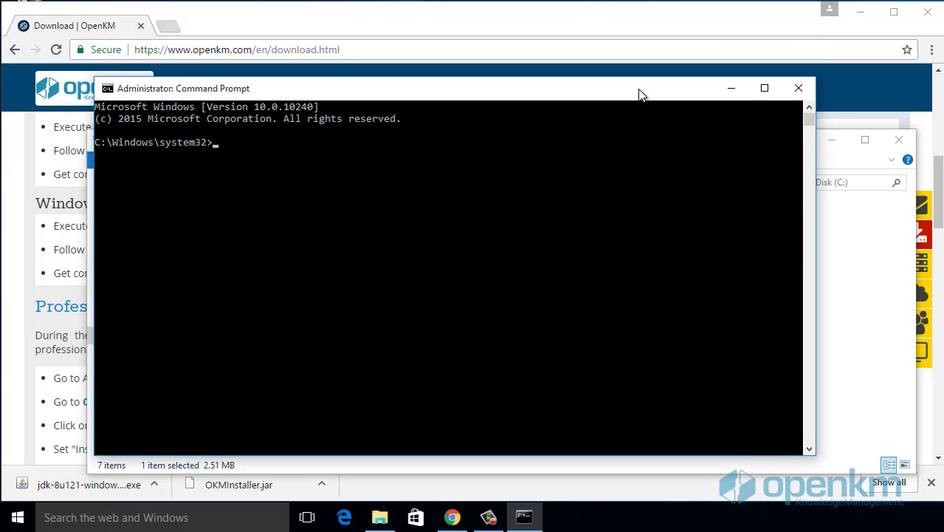
click(624, 246)
text(cd)
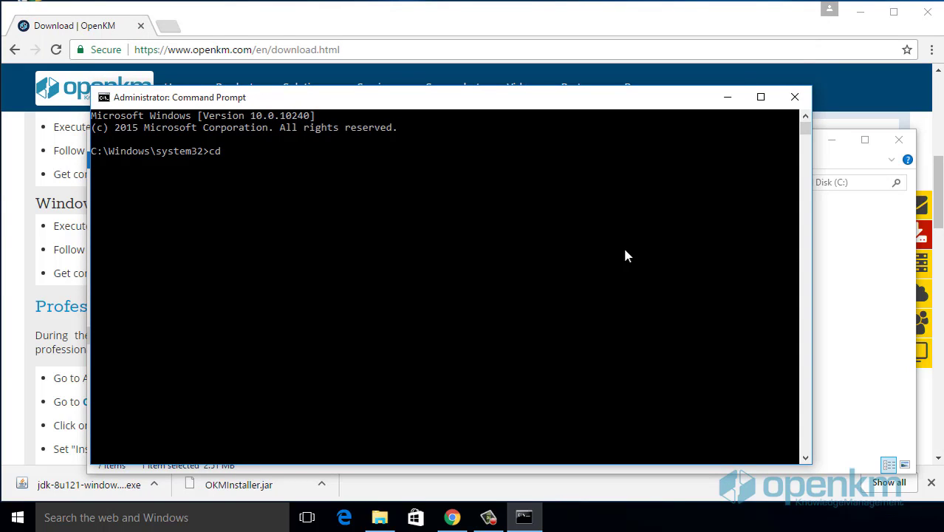
text( ..)
key(Return)
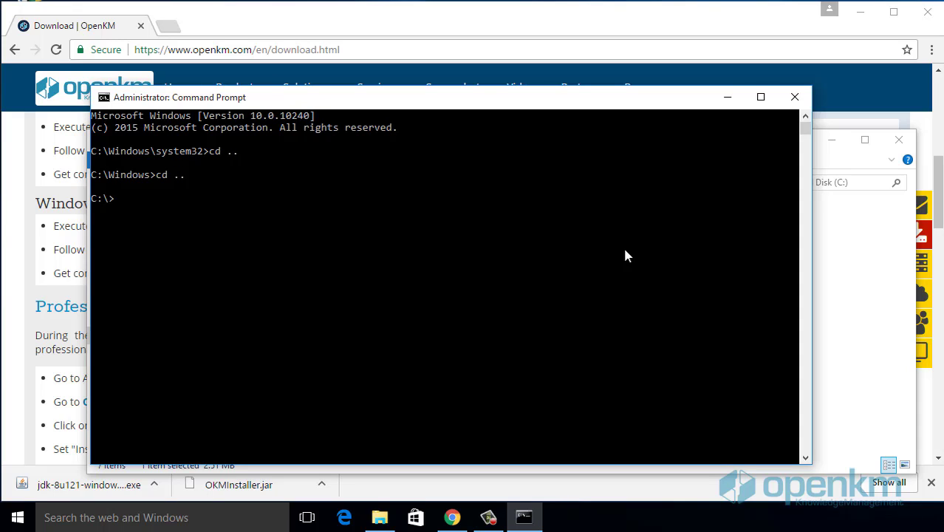
Step: Check java -version, list drive C with dir, and run java -jar OKMInstaller.jar
click(389, 324)
text(java -version)
key(Return)
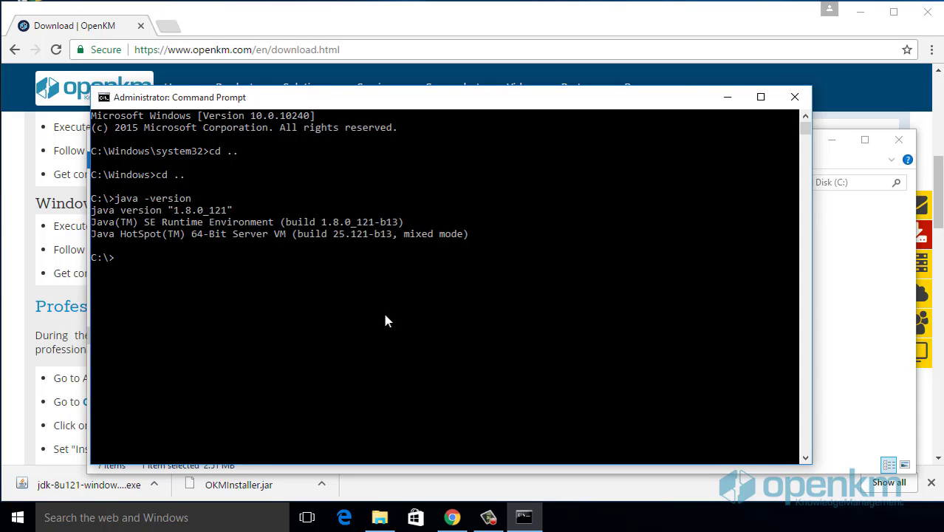
click(189, 258)
text(dir)
key(Return)
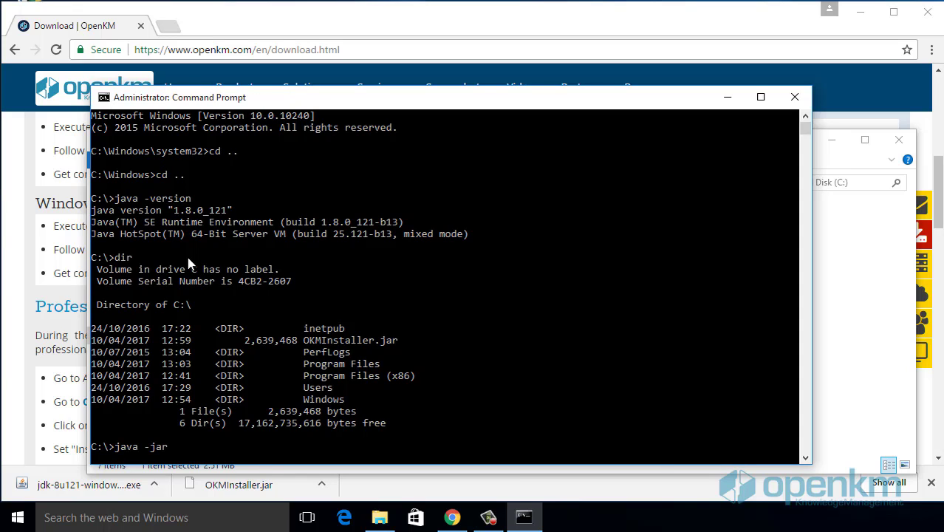
text(java -jar OKM)
key(Tab)
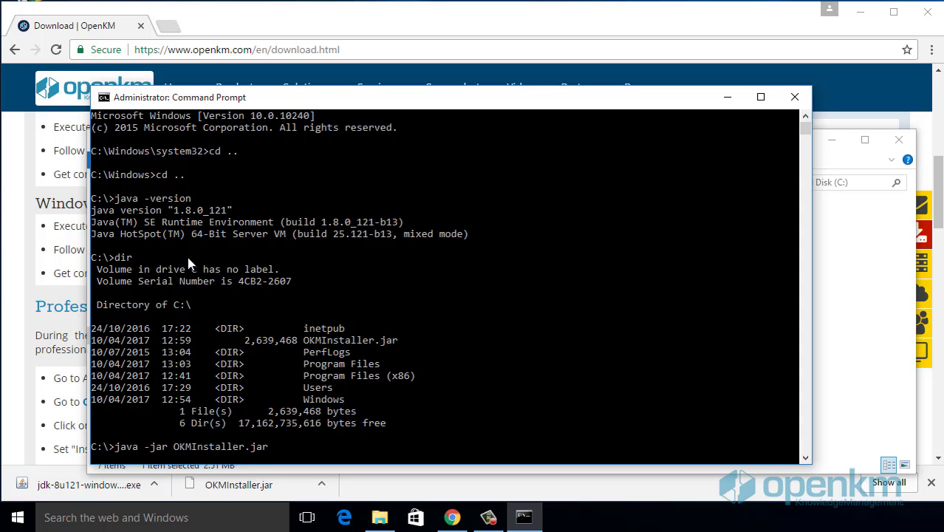
key(Return)
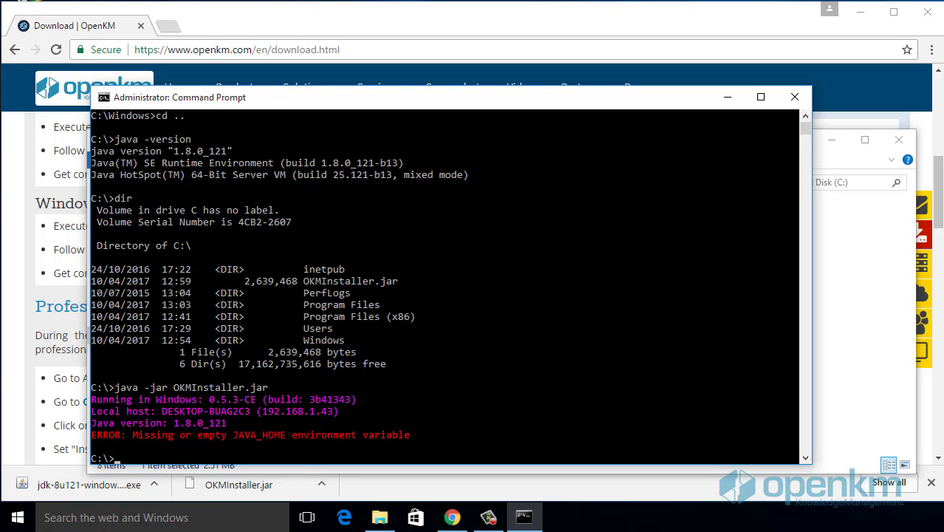
Step: Open Environment Variables from This PC's advanced system settings and start a new system variable
click(415, 433)
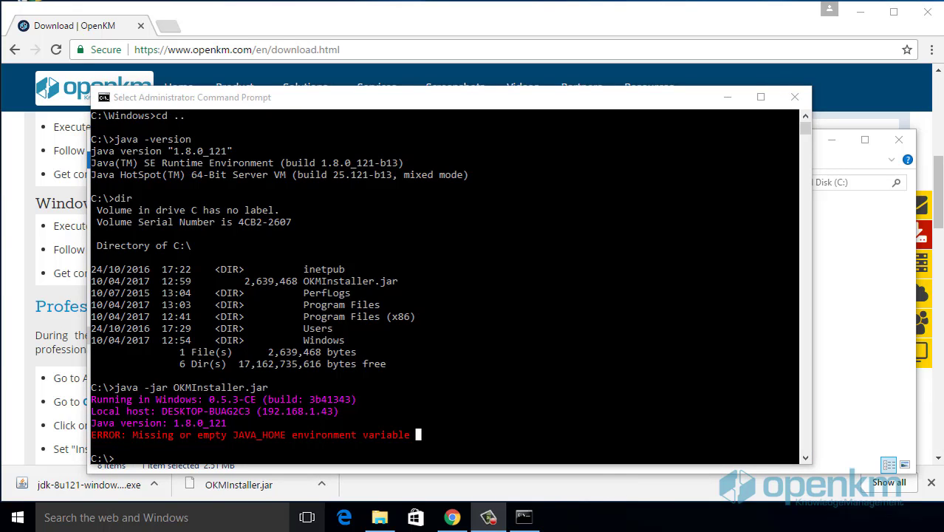
click(379, 518)
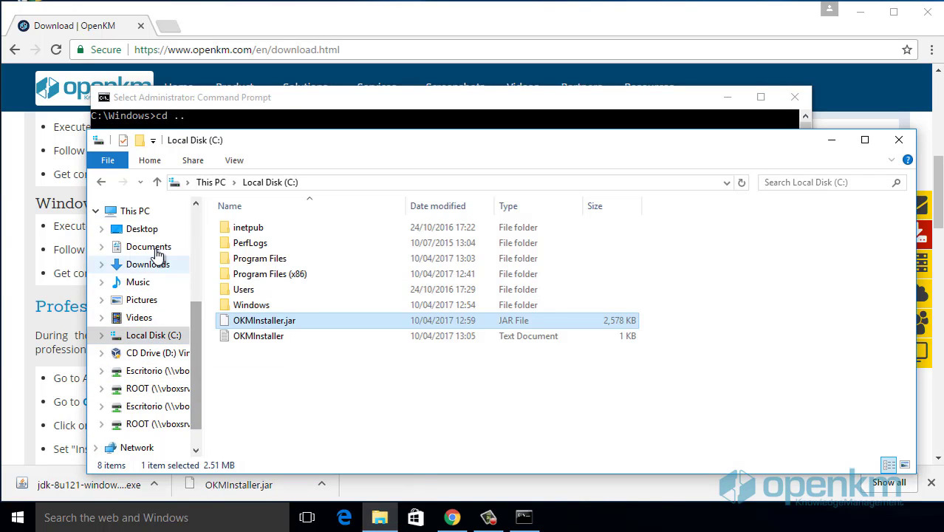
right_click(135, 211)
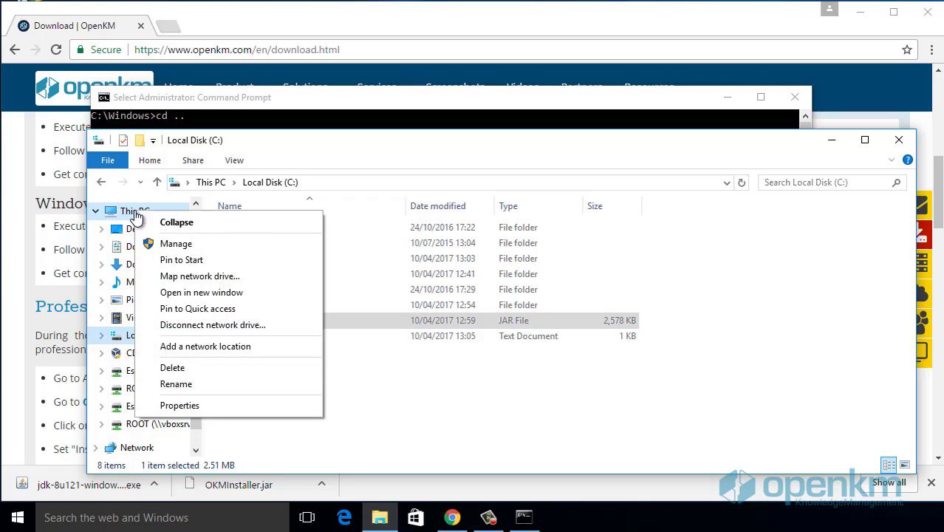
click(209, 404)
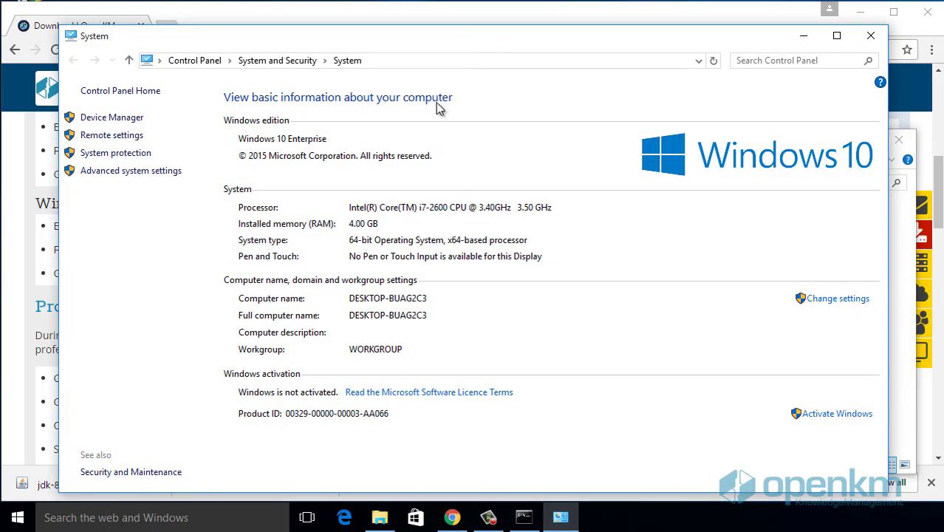
click(133, 171)
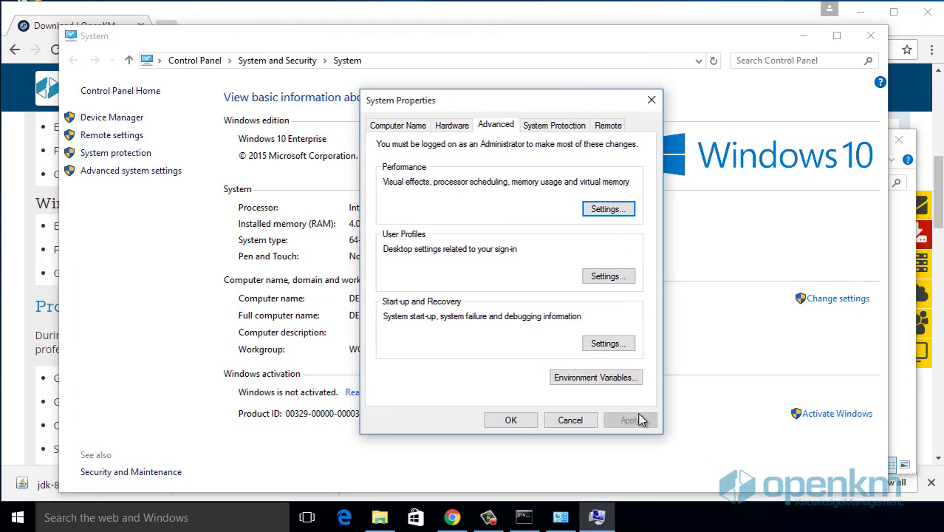
click(595, 378)
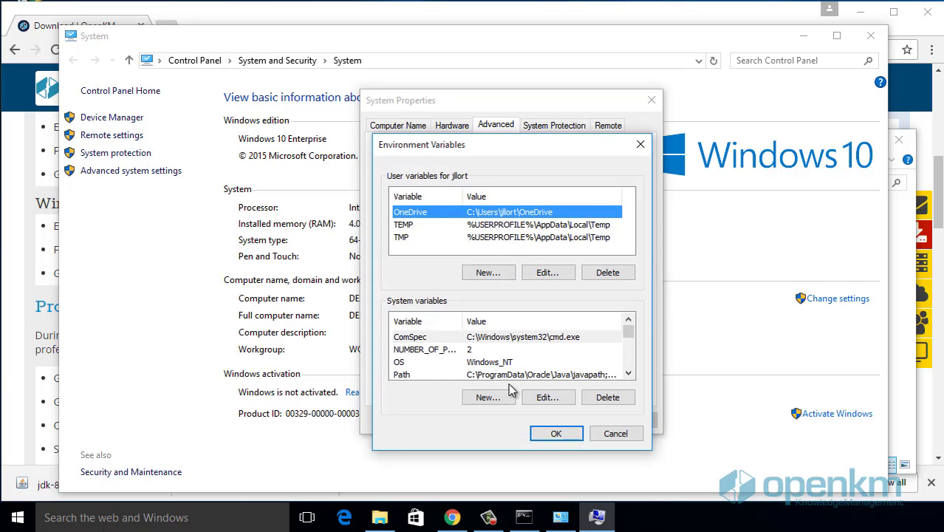
click(503, 397)
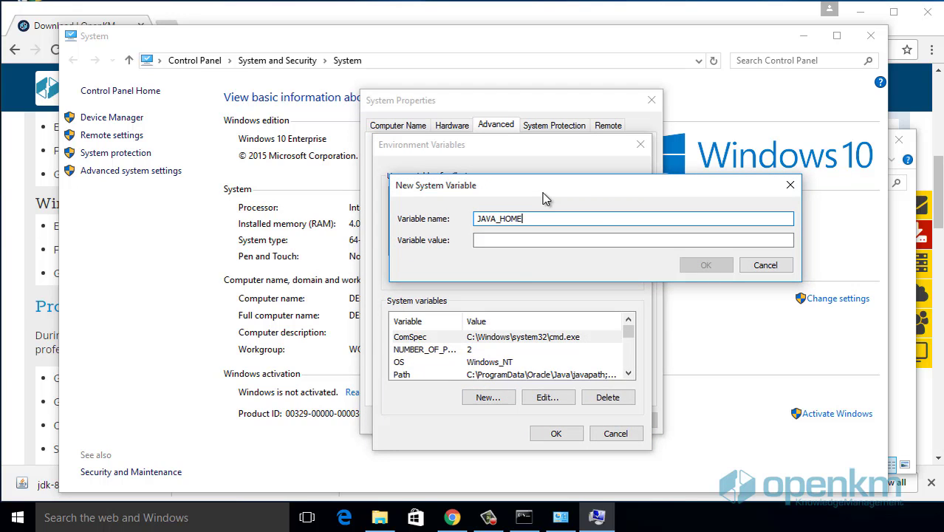
Step: Set the new JAVA_HOME variable to the copied path C:\Program Files\Java\jdk1.8.0_121
click(379, 517)
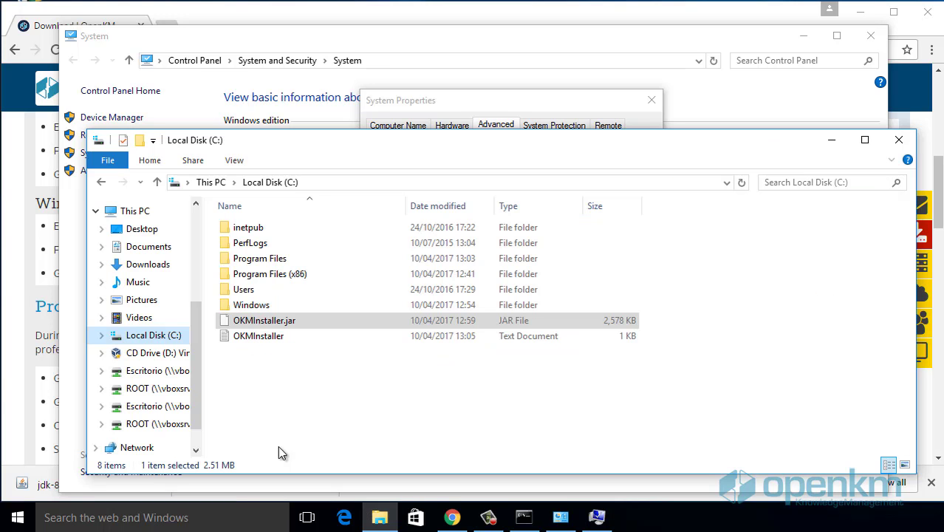
double_click(258, 259)
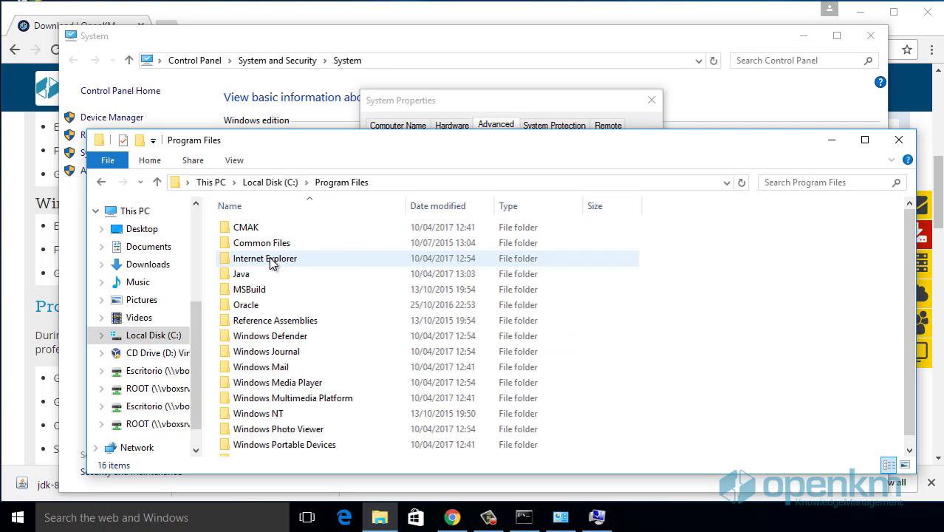
double_click(248, 274)
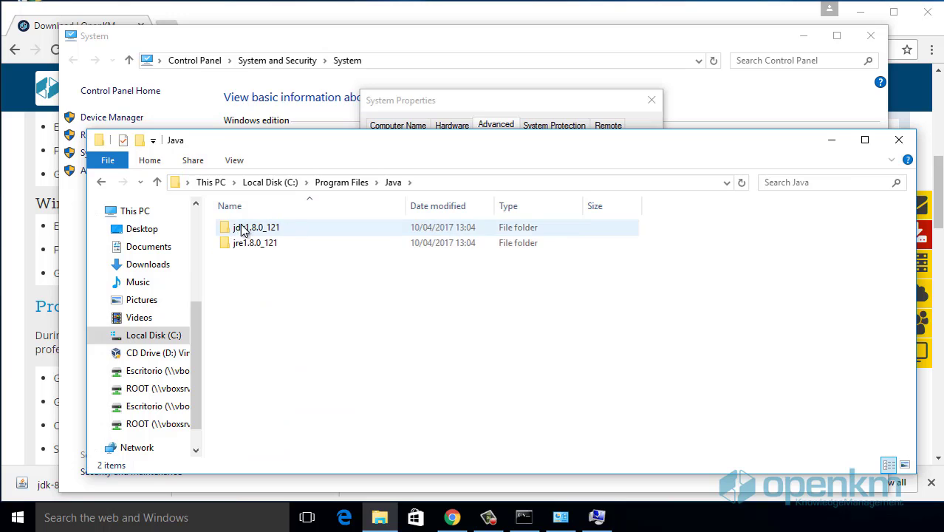
double_click(244, 231)
click(528, 181)
key(ctrl+c)
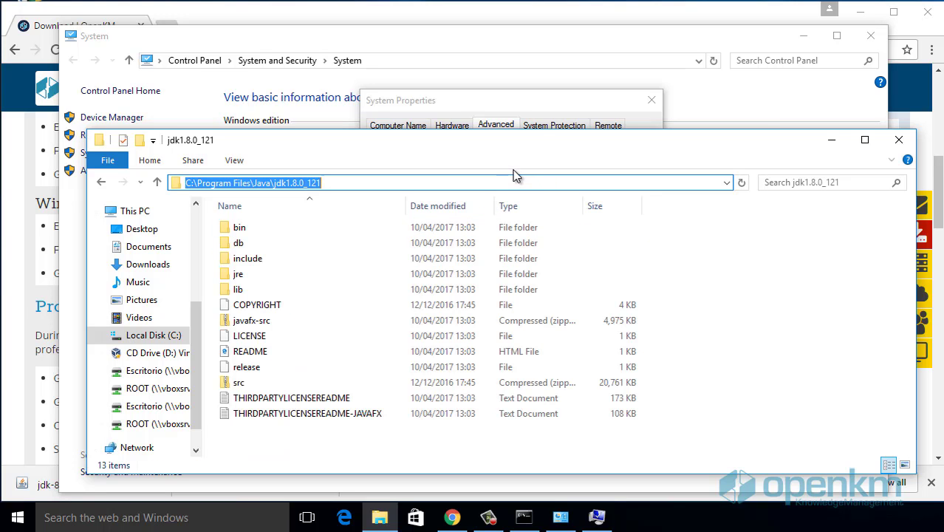
click(531, 106)
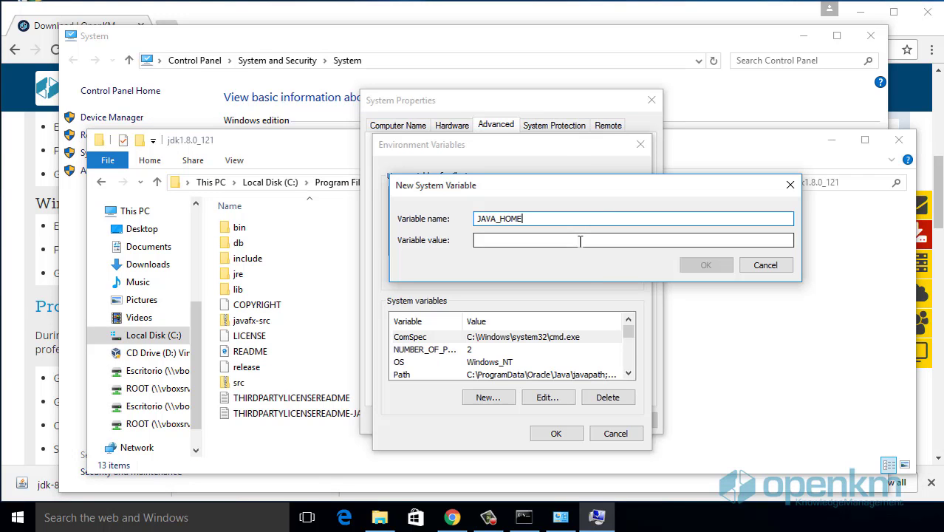
click(580, 240)
key(ctrl+v)
click(701, 266)
Step: Confirm the environment variable changes, close System Properties, and minimize the folder window
click(555, 433)
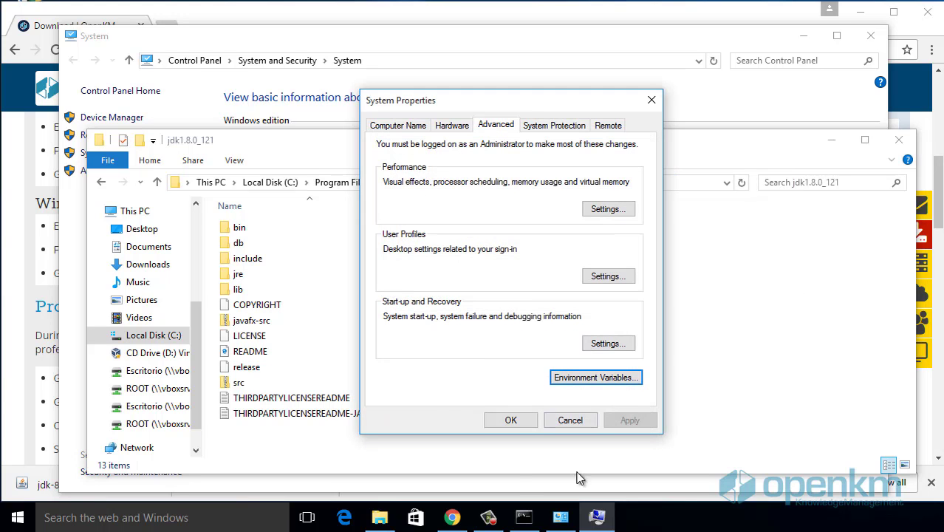
click(508, 422)
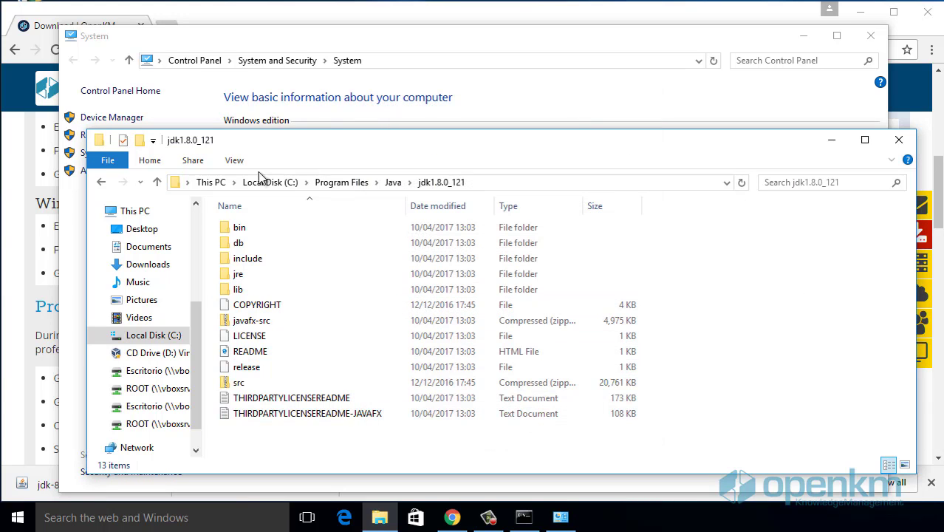
click(266, 182)
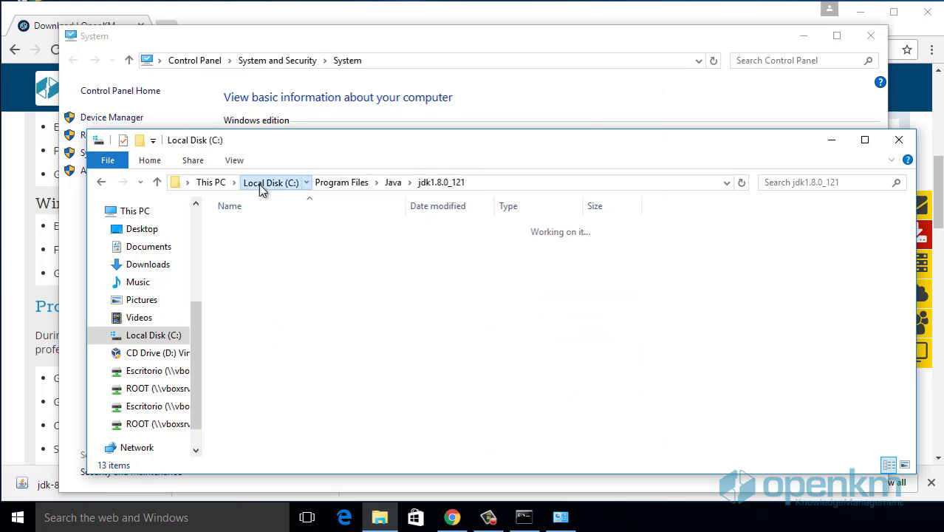
click(833, 140)
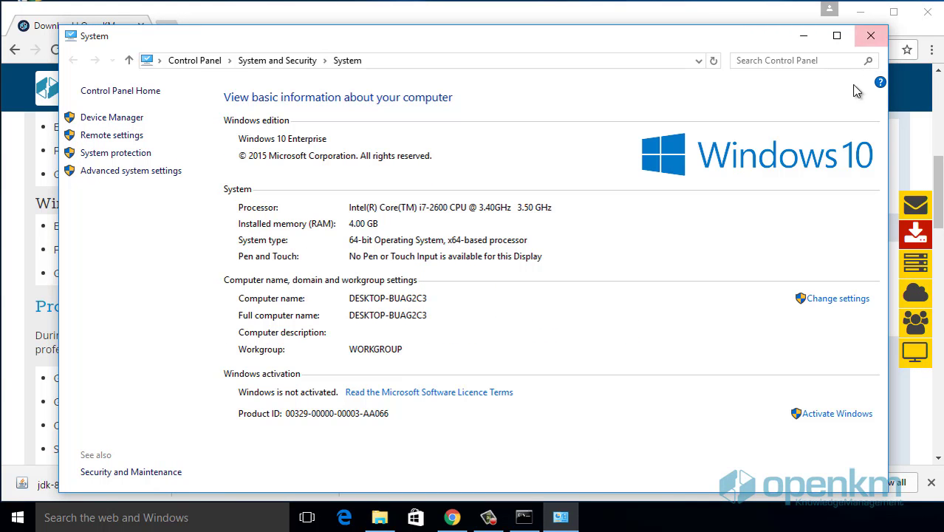
Step: Close the old console and open a new administrator Command Prompt
click(870, 35)
click(558, 369)
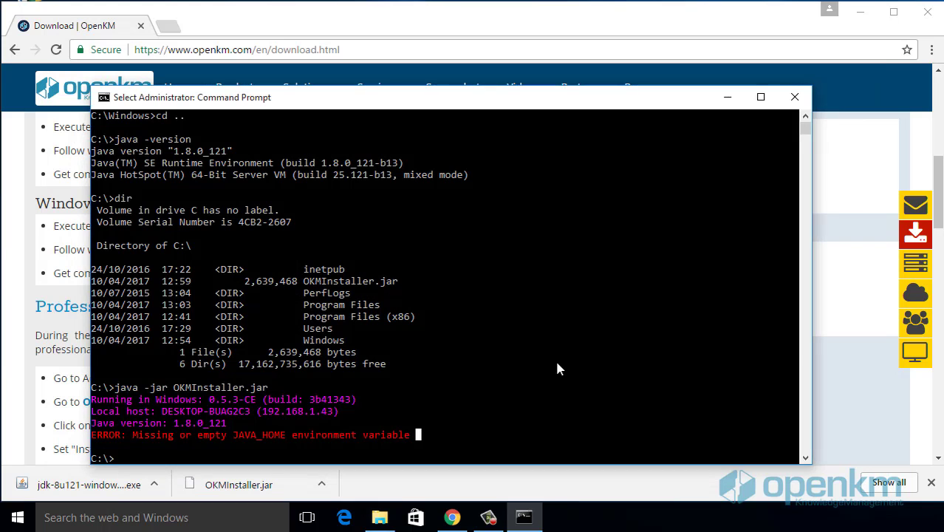
text(exit)
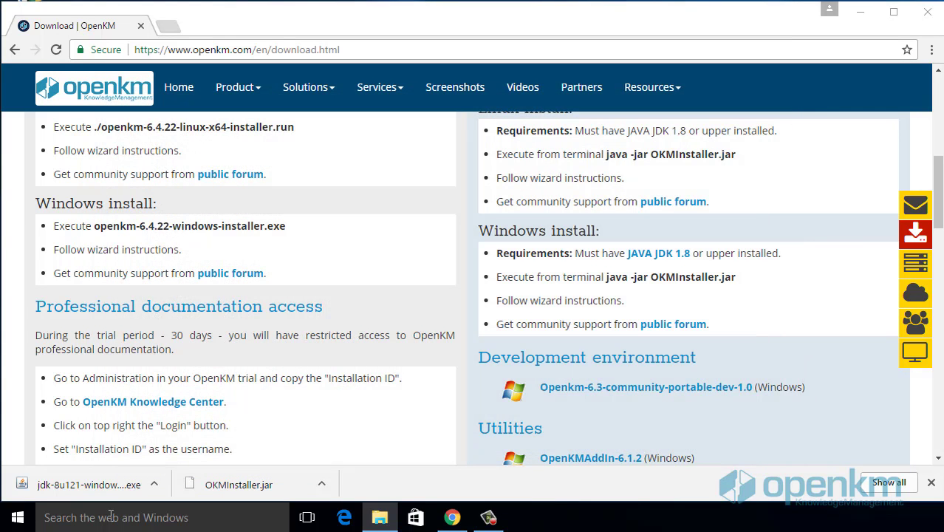
click(79, 526)
text(cmd)
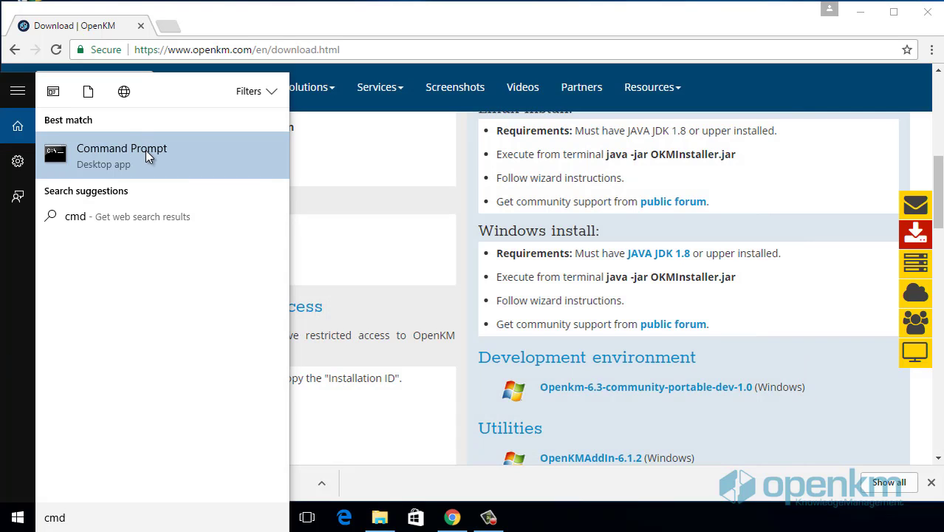
right_click(145, 150)
click(182, 168)
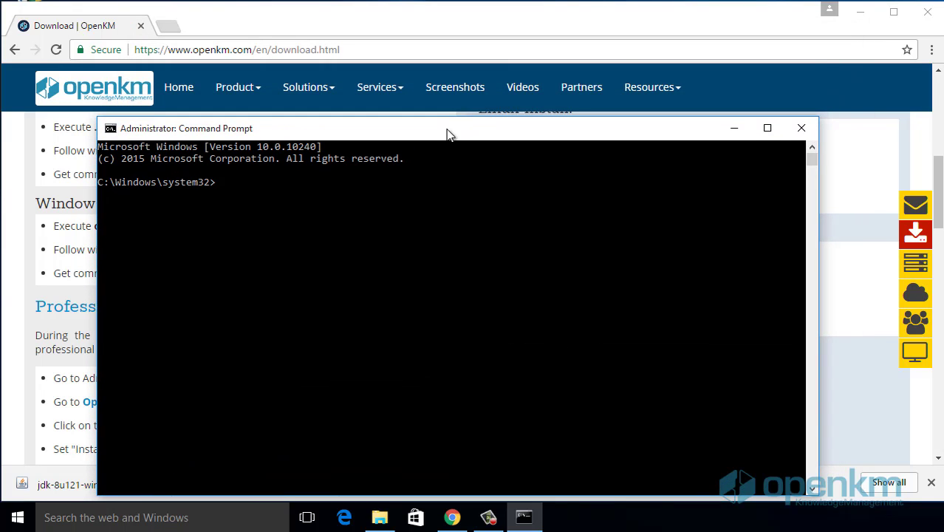
Step: Move to C:\ with cd .. twice, list it, and rerun java -jar OKMInstaller.jar
text(cd ..)
key(Return)
text(cd ..)
key(Return)
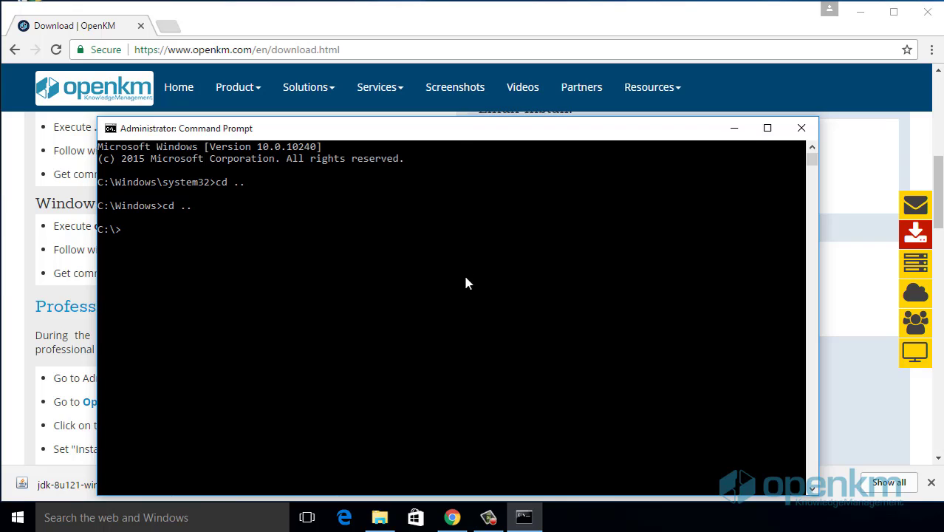
text(dir)
key(Return)
text(java -jar OI)
key(BackSpace)
text(KM)
key(Tab)
key(Return)
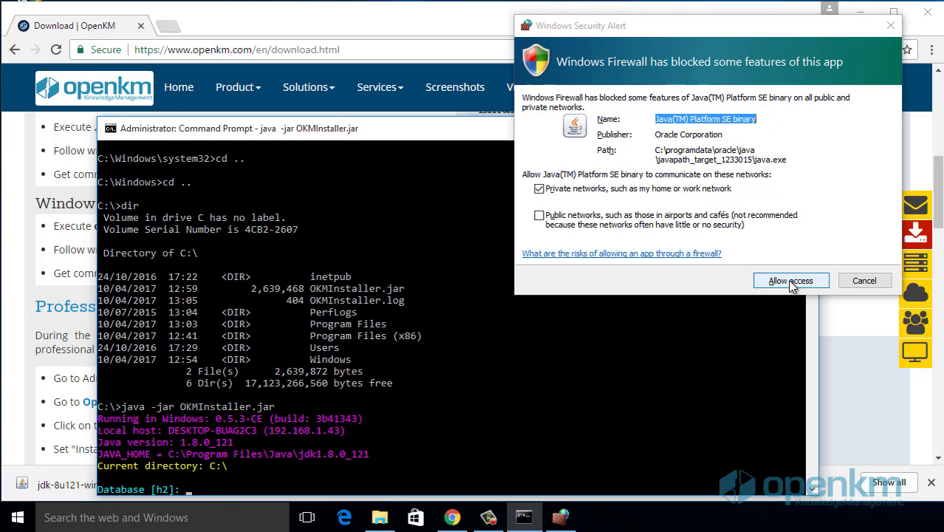
Step: Allow Java through the firewall, choose mysql with defaults localhost and okmdb, and confirm with y
click(792, 284)
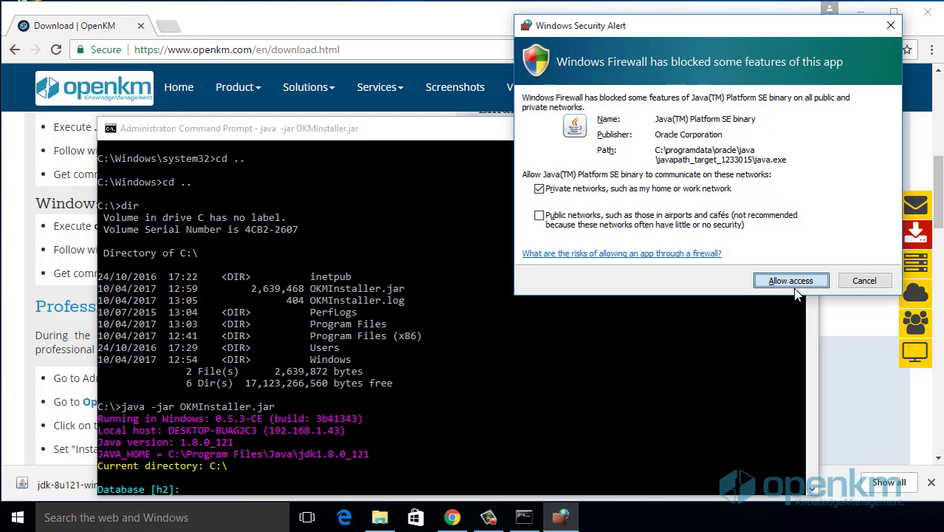
drag(538, 133, 538, 98)
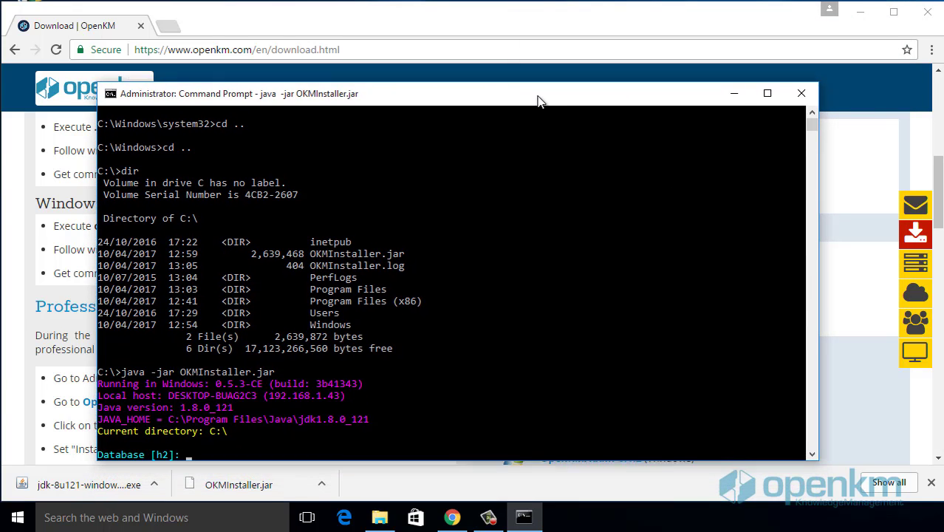
click(277, 432)
text(mysql)
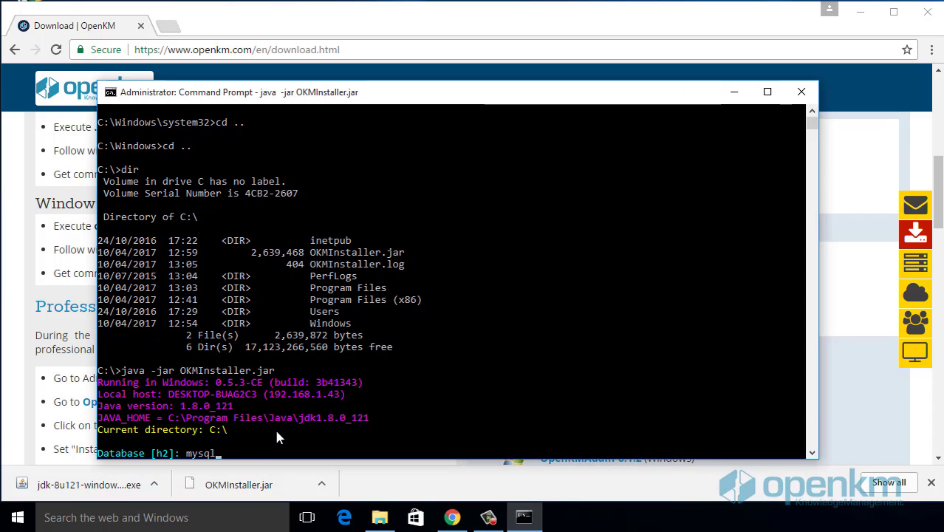
key(Return)
key(Return)
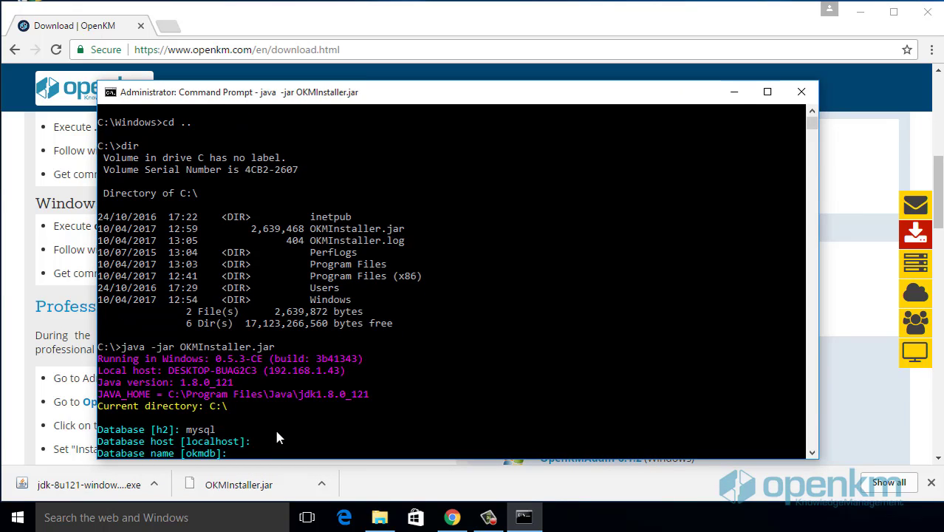
key(Return)
key(Return)
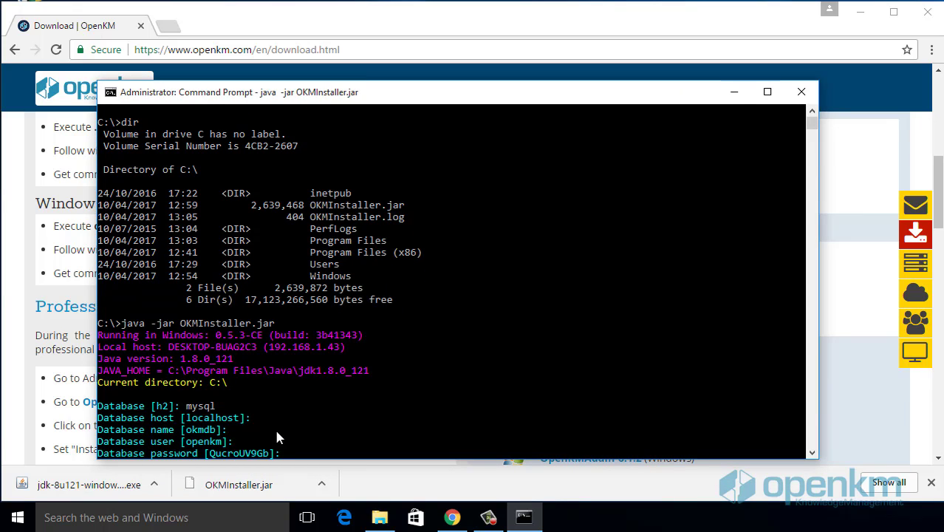
key(Return)
text(y)
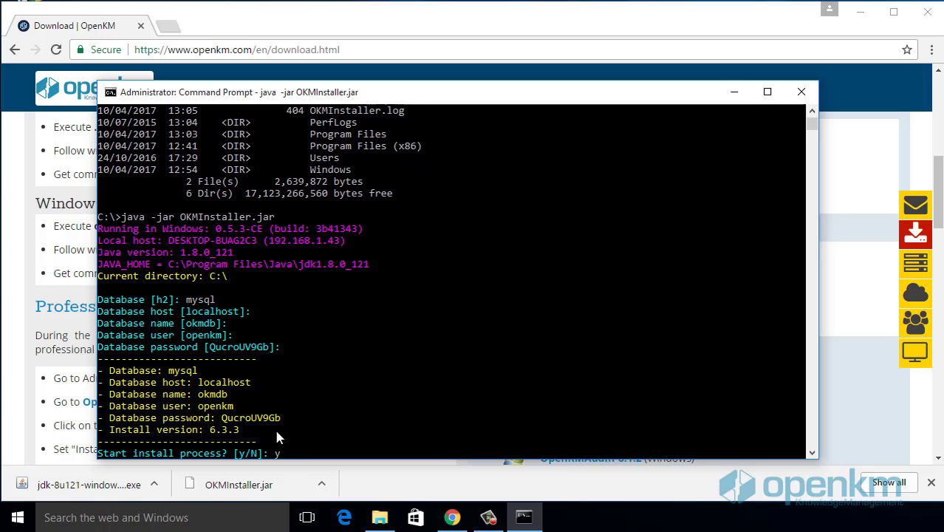
key(Return)
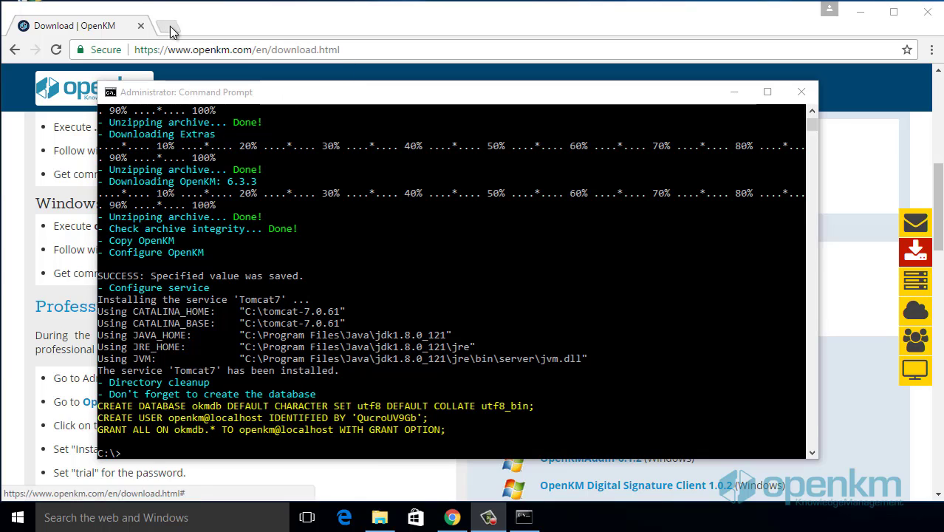
Step: Download the 386.6M mysql-installer-community-5.7.17.0.msi from dev.mysql.com without logging in
click(168, 26)
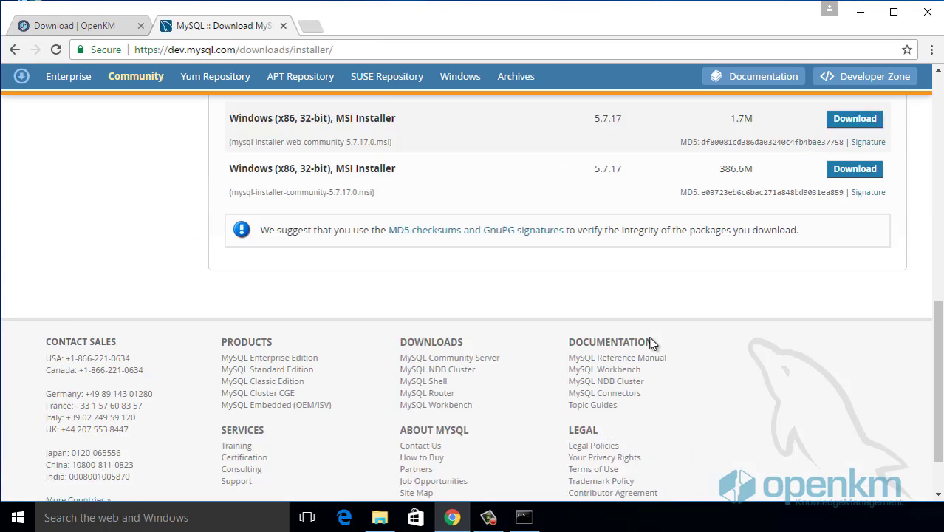
scroll(651, 341, up, 3)
scroll(651, 341, up, 1)
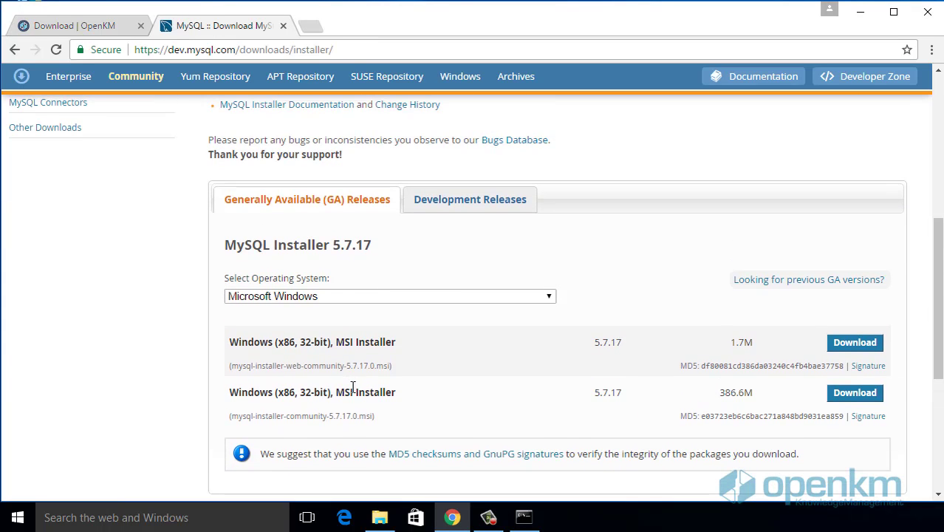
click(866, 397)
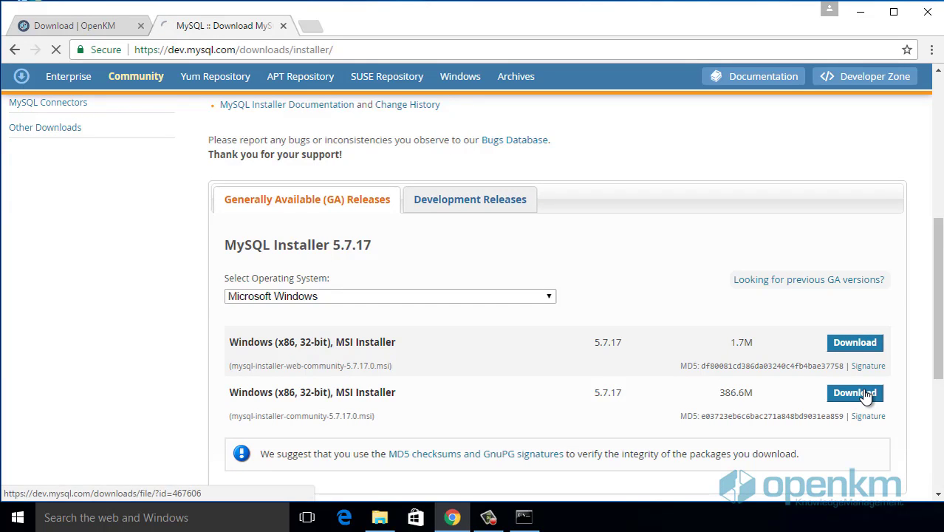
scroll(742, 359, down, 5)
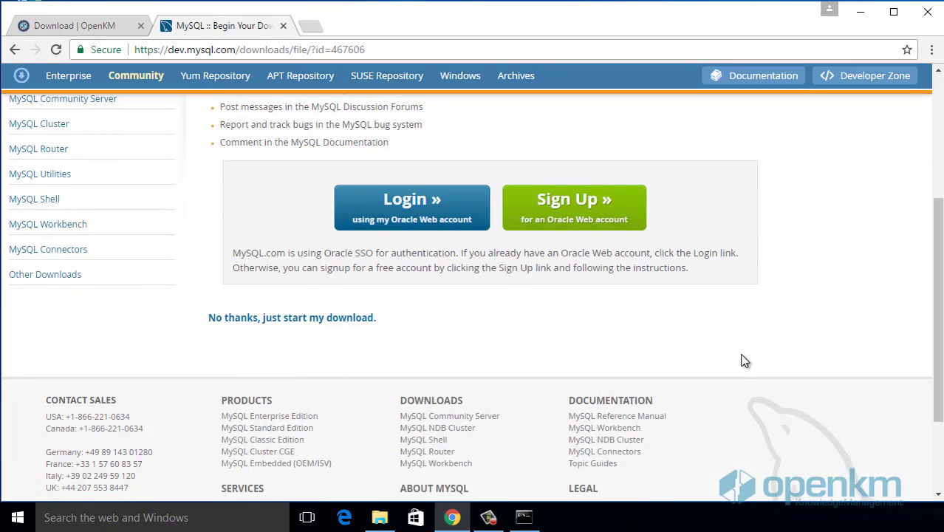
scroll(742, 359, up, 2)
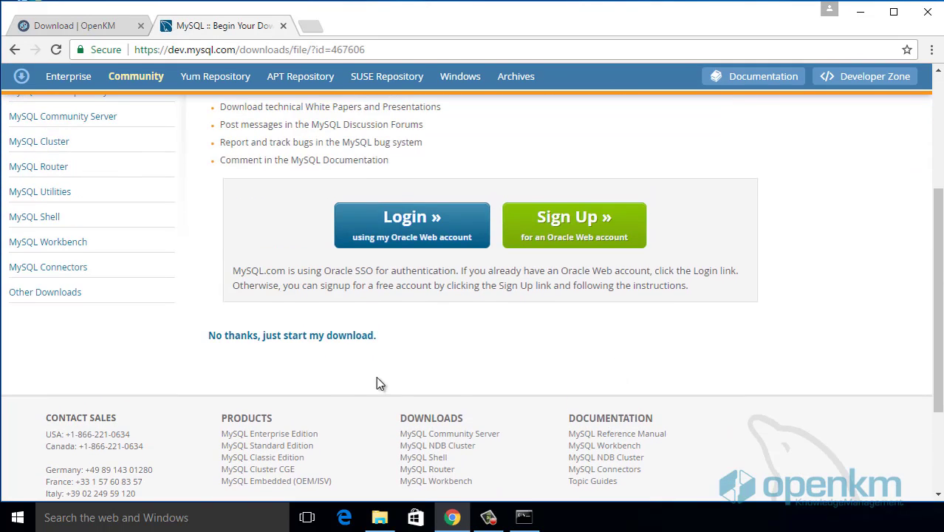
click(345, 337)
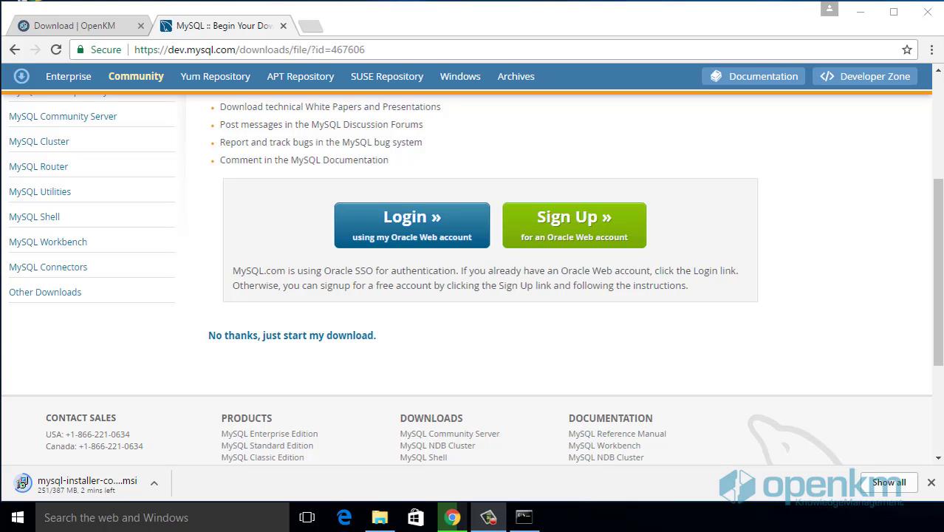
Step: Close the MySQL tab and launch mysql-installer-community-5.7.17.0 from the Downloads folder
key(ctrl+w)
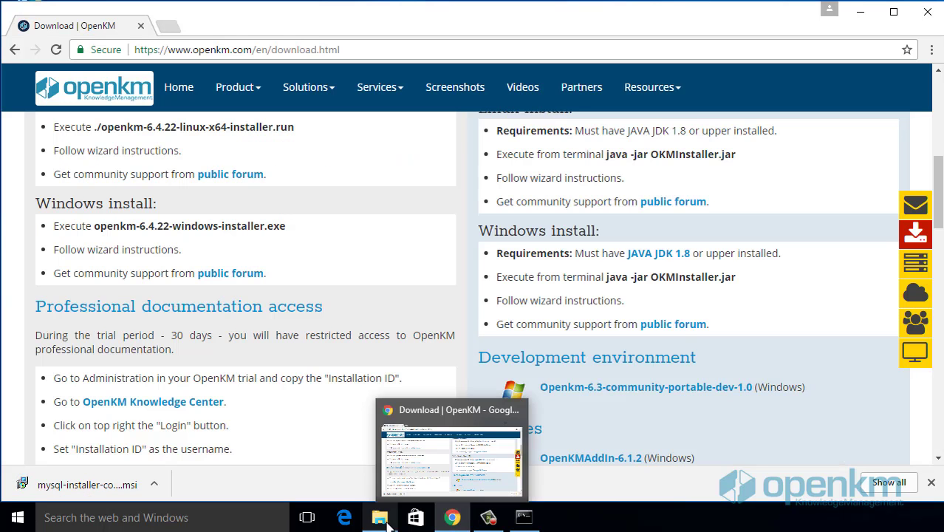
click(380, 517)
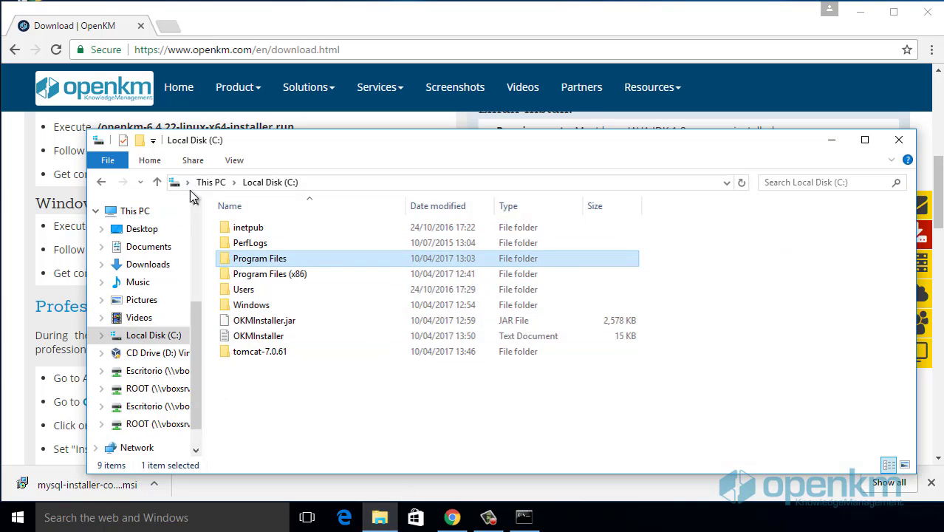
click(148, 267)
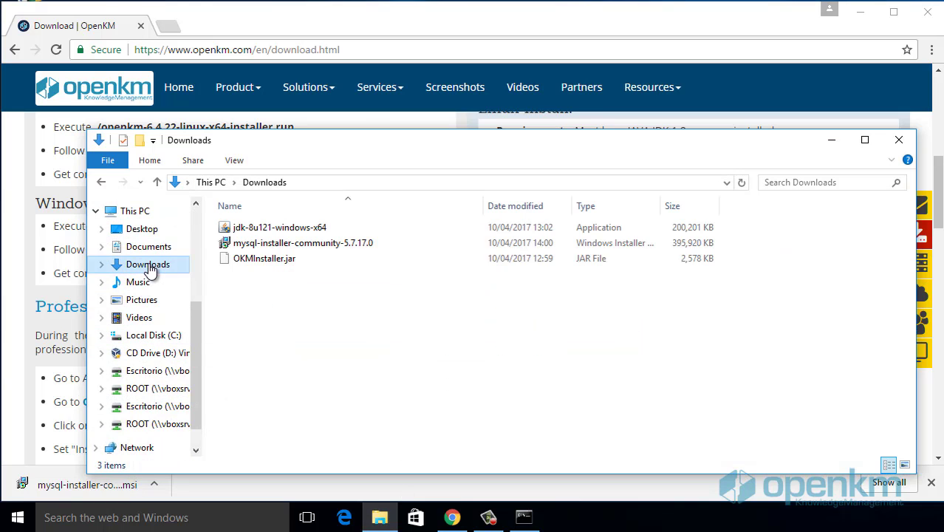
click(275, 246)
double_click(290, 242)
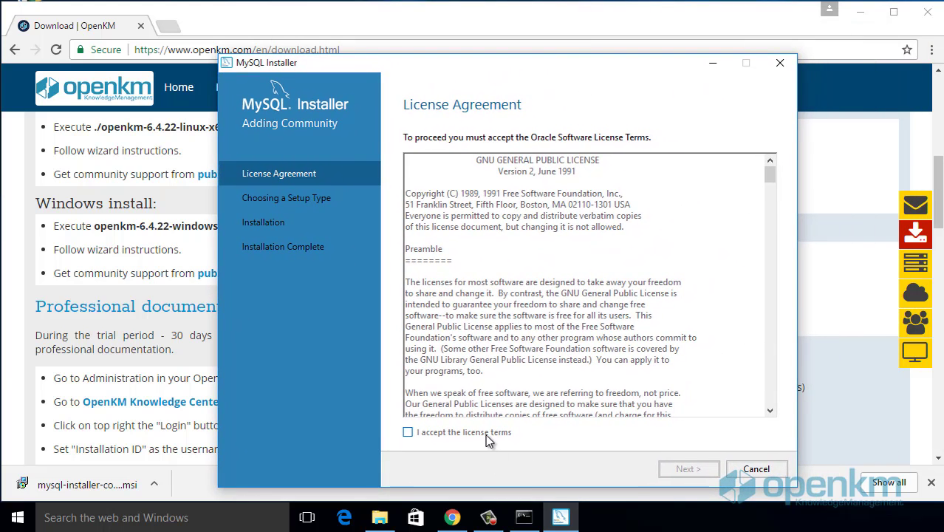
Step: Accept the MySQL licence terms and choose the Full setup type
click(485, 436)
click(680, 469)
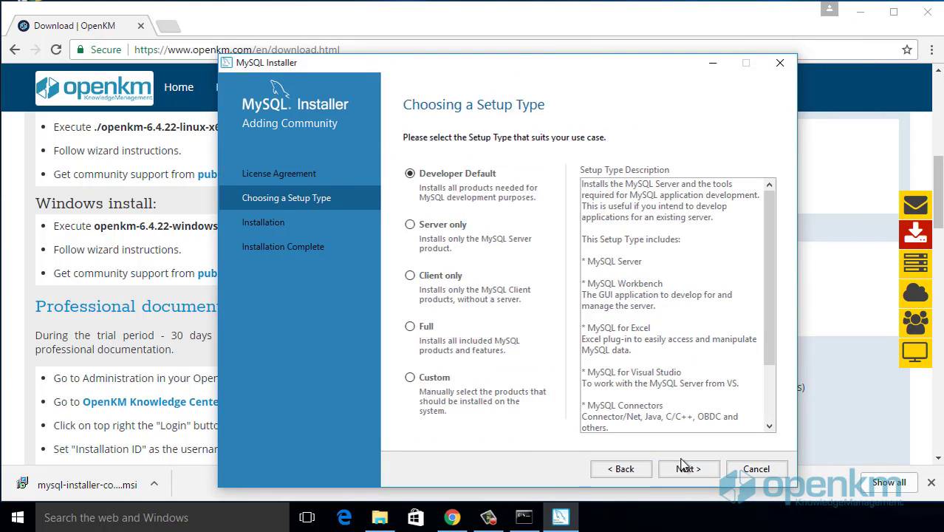
click(411, 330)
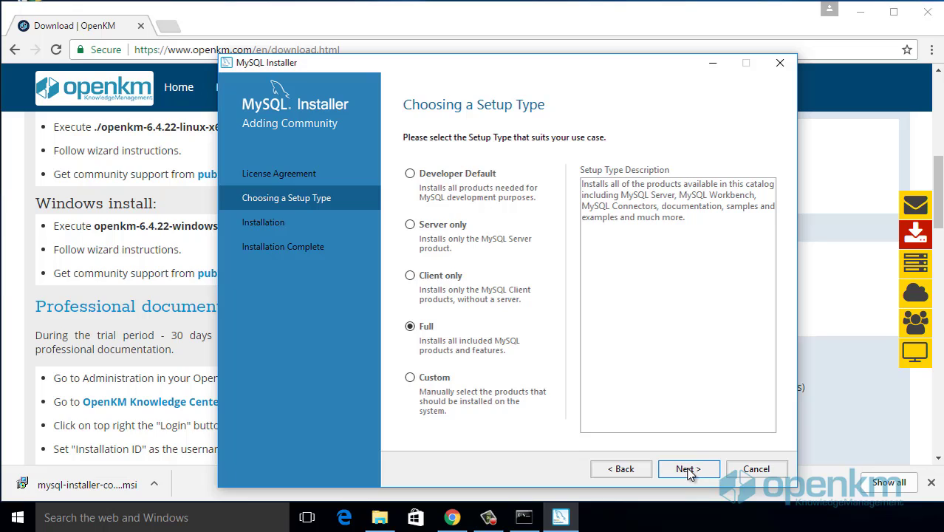
click(690, 470)
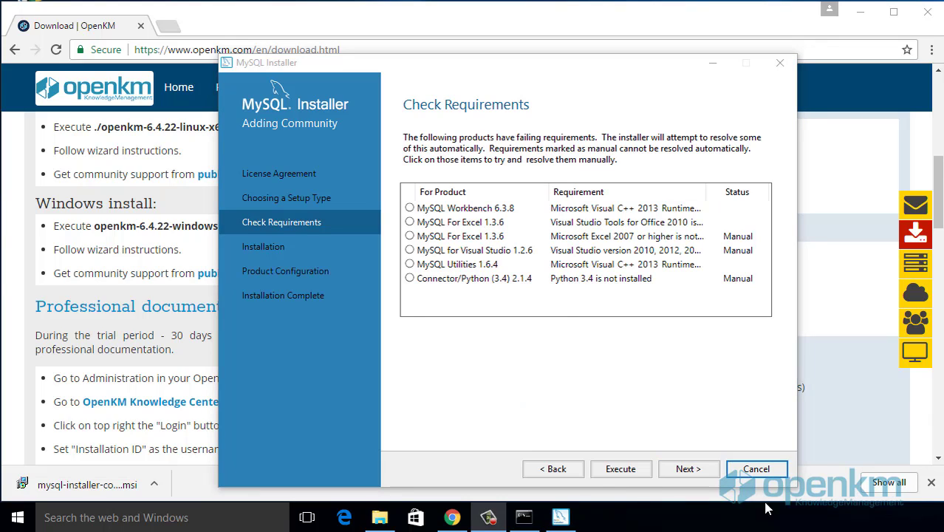
Step: Install the missing Visual C++ 2013 redistributable and Visual Studio Tools runtime prerequisites
click(632, 468)
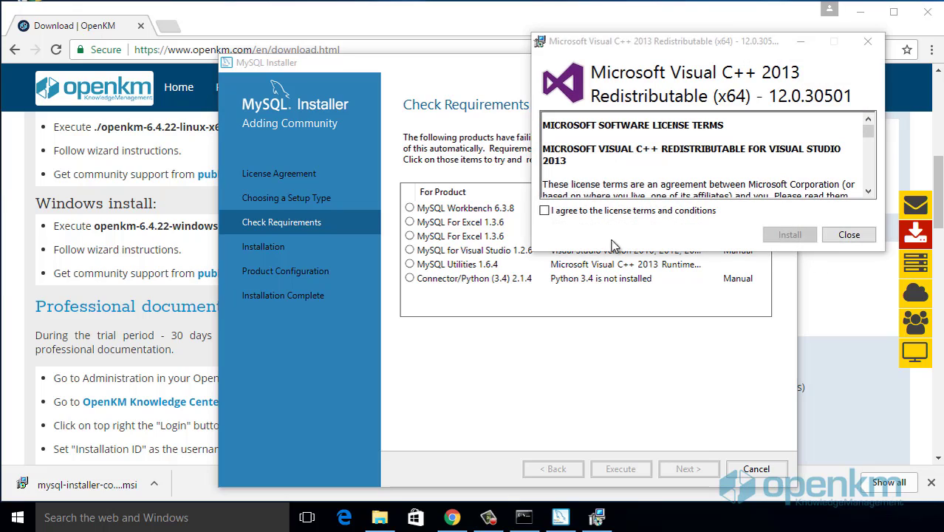
click(595, 215)
click(789, 235)
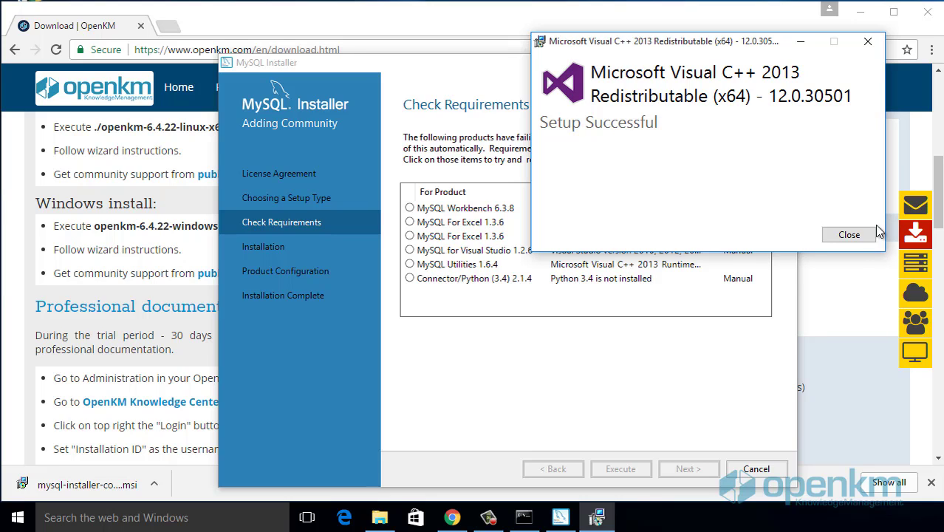
click(848, 235)
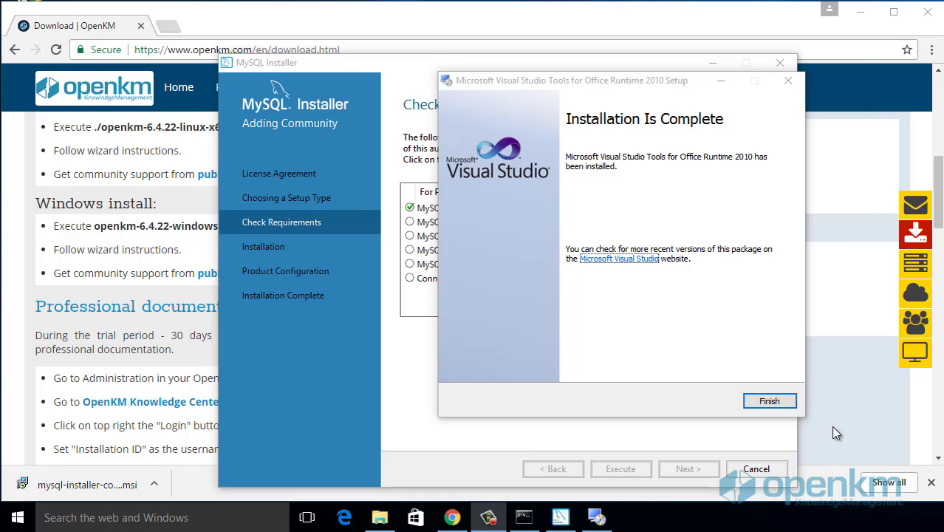
click(769, 401)
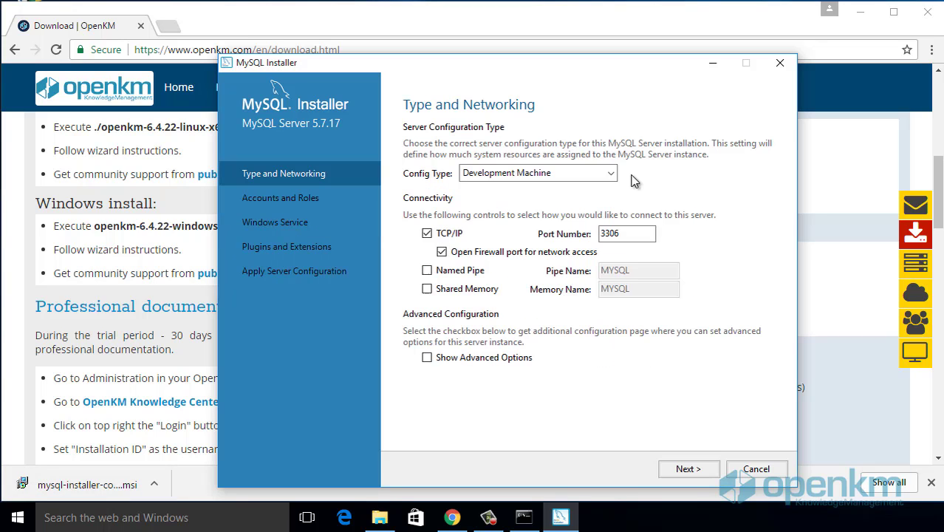
Step: Set the MySQL Server configuration type to Server Machine
click(612, 173)
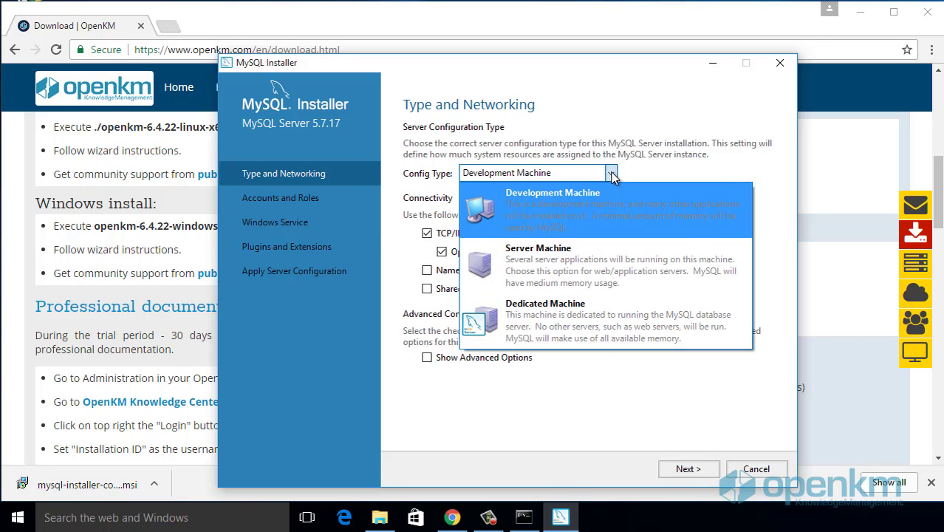
click(597, 275)
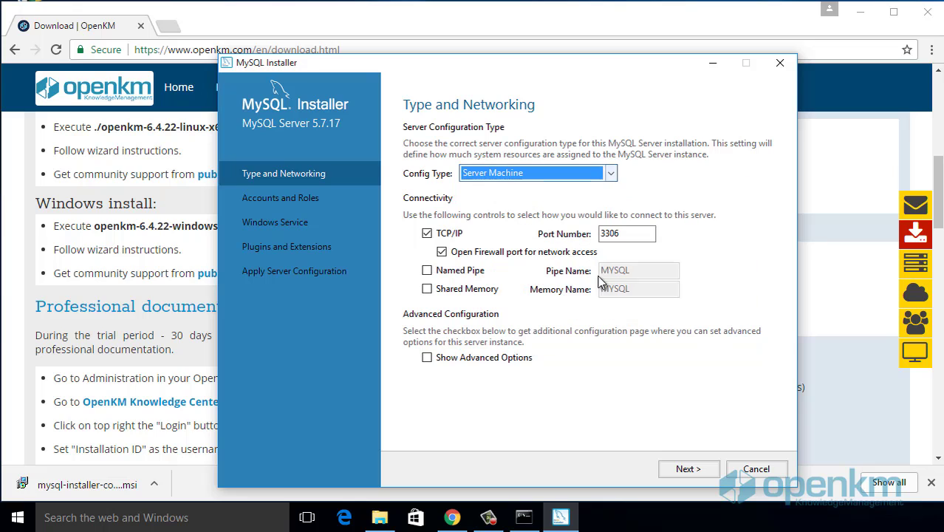
click(687, 469)
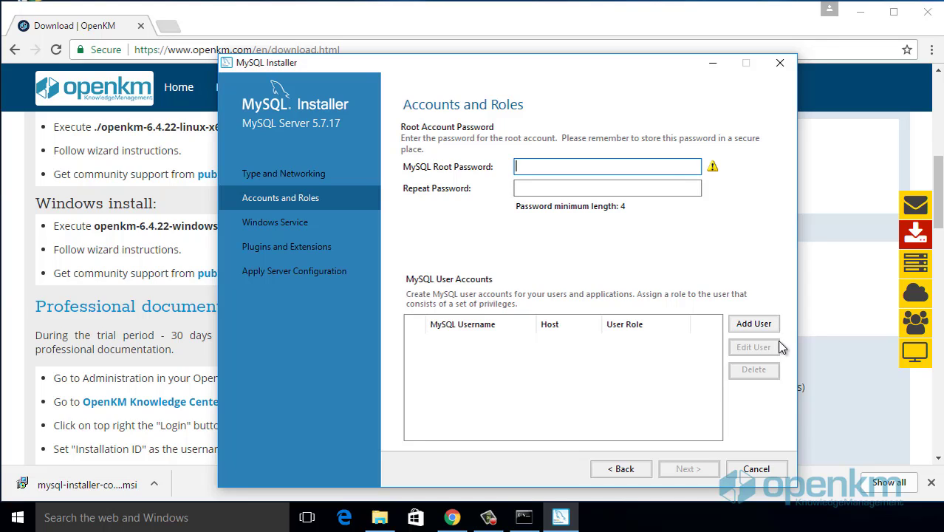
Step: Enter and confirm the root password, keeping the default MySQL57 service and plugin settings
text(t)
key(Tab)
text(root)
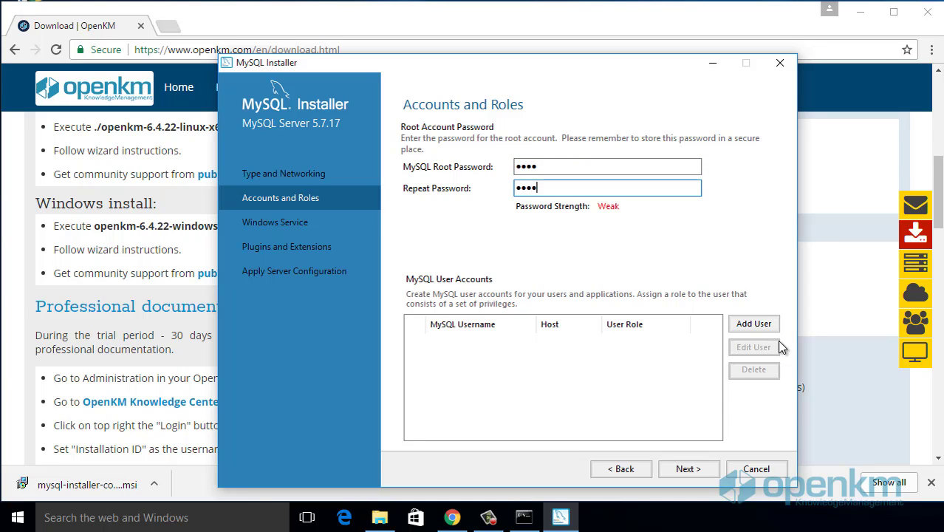
click(687, 469)
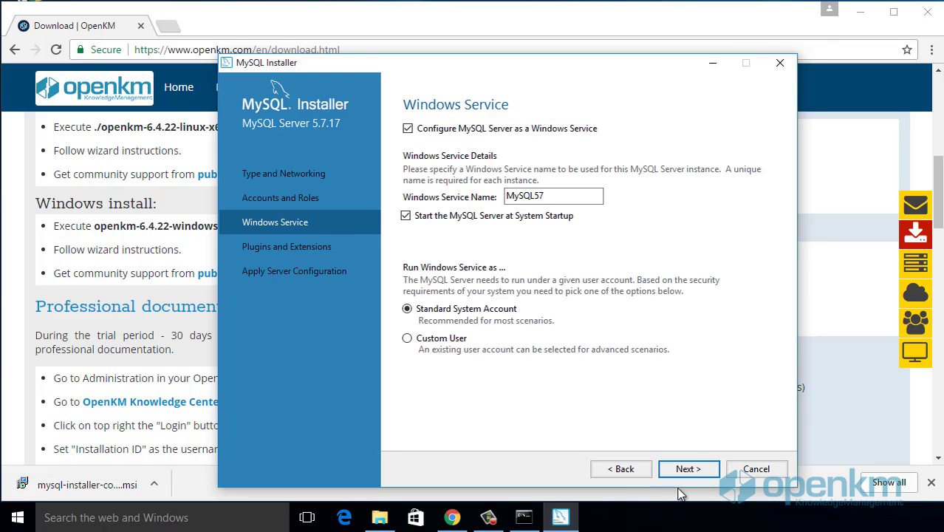
click(689, 470)
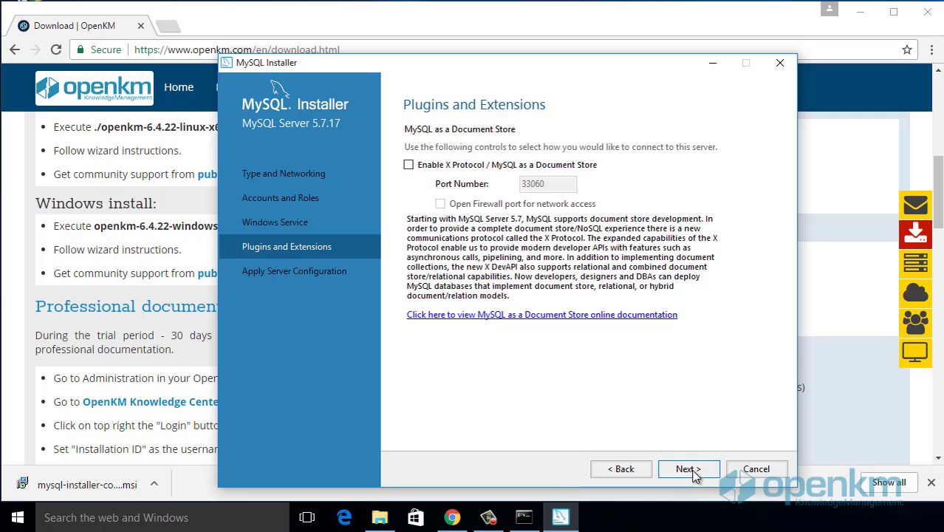
click(688, 470)
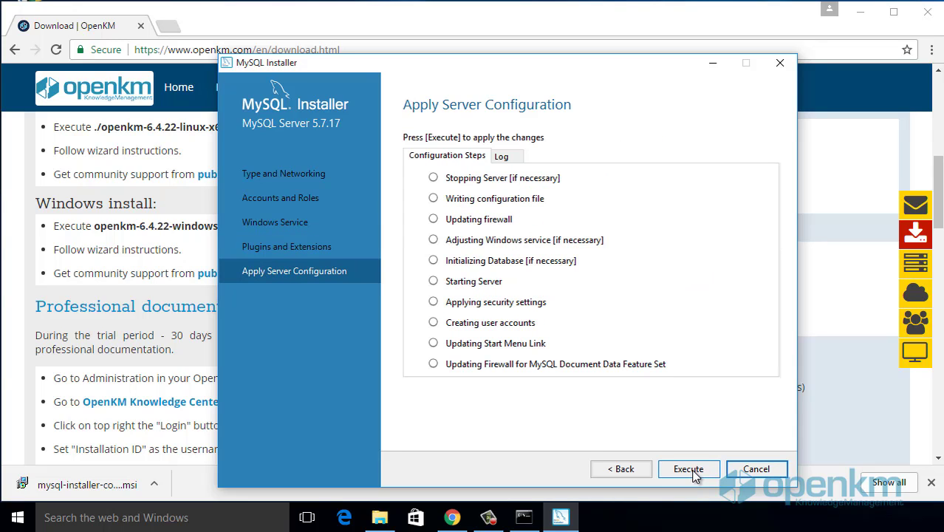
Step: Apply the server configuration, then verify root credentials and apply the Samples and Examples configuration
click(691, 471)
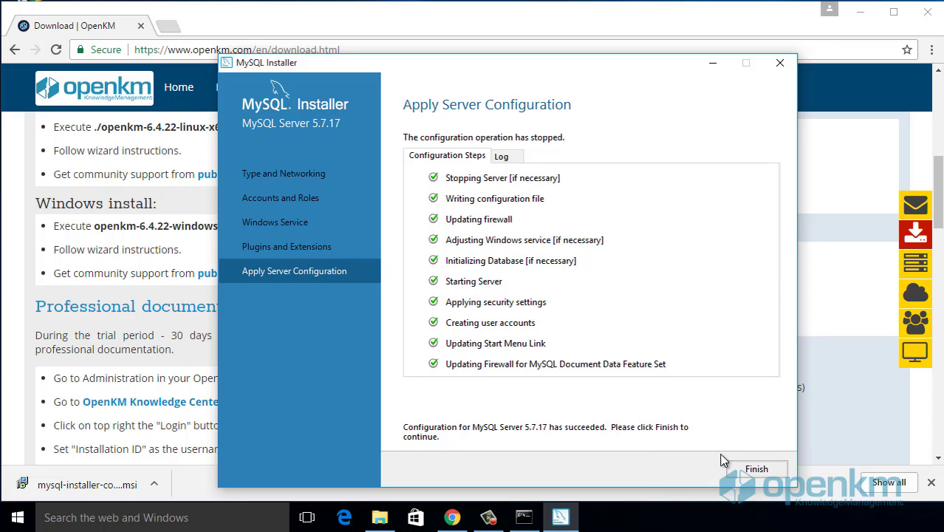
click(748, 476)
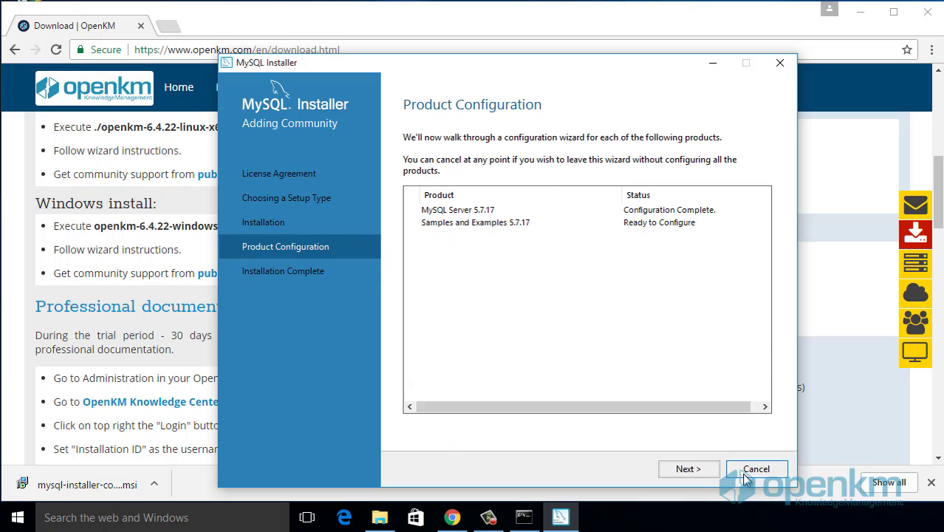
click(702, 477)
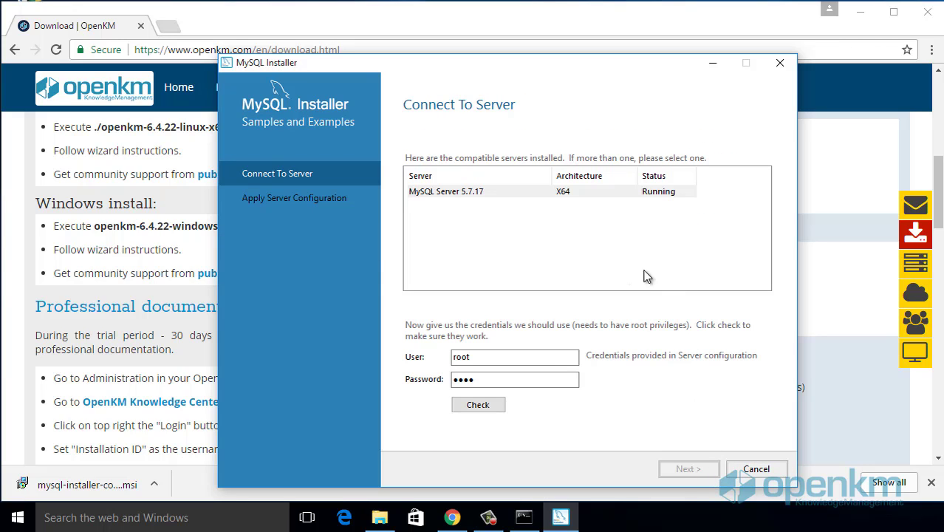
click(484, 407)
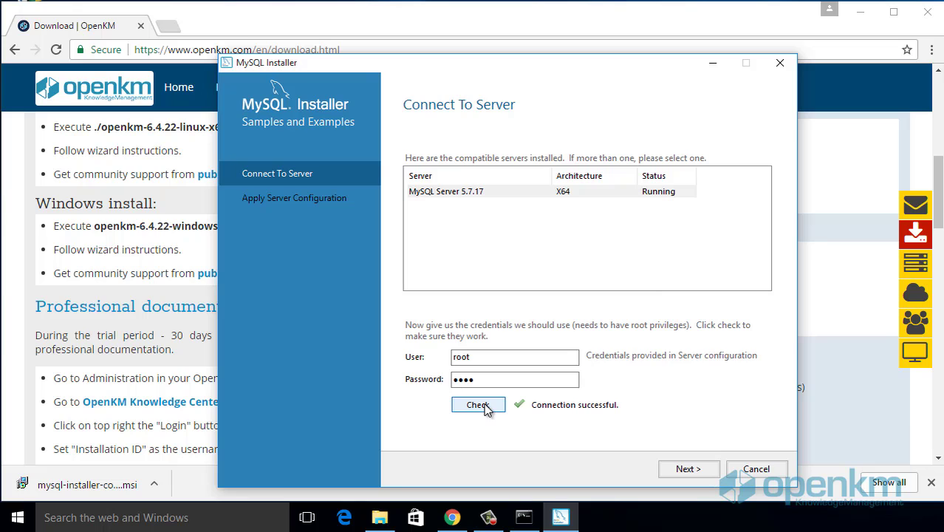
click(701, 471)
click(699, 473)
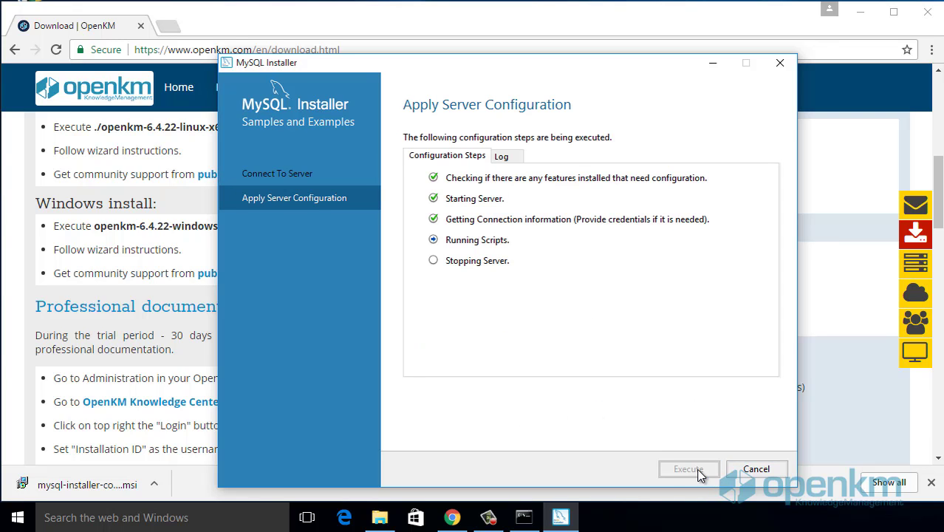
click(749, 470)
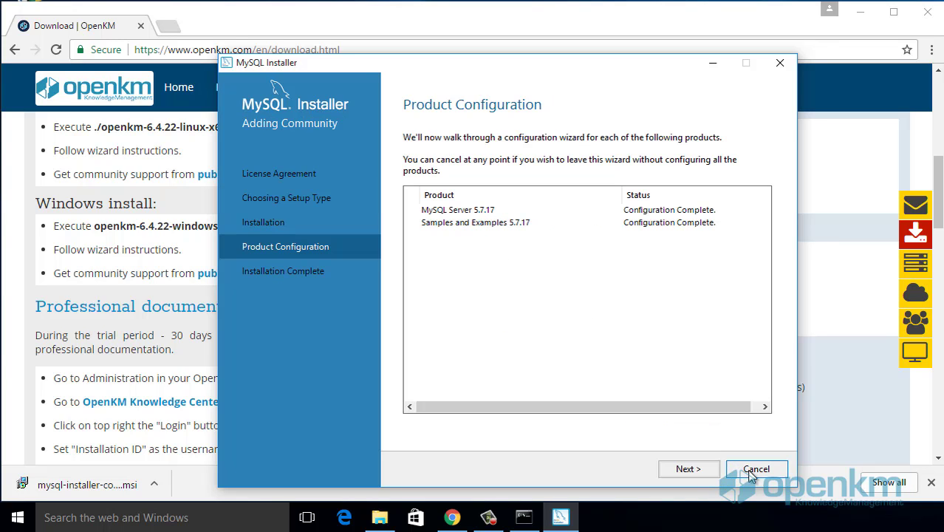
click(677, 471)
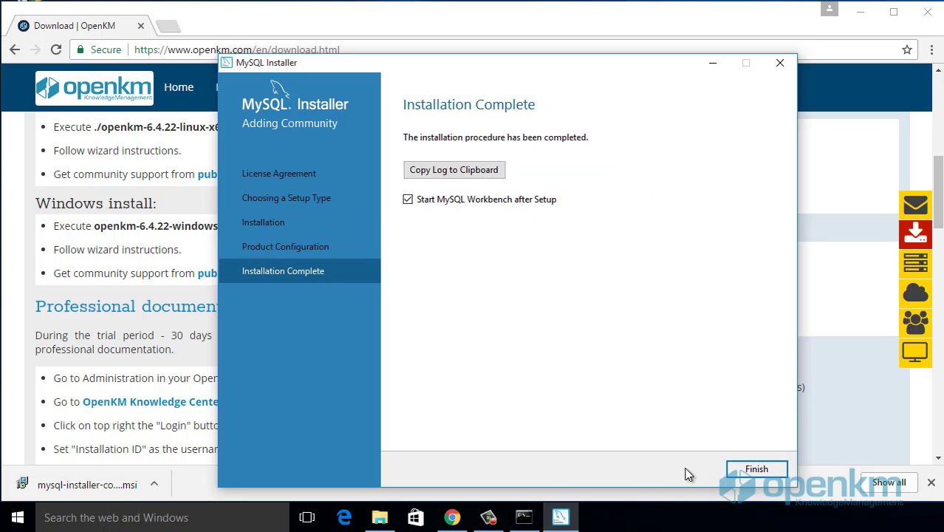
Step: Close the installer, widen Workbench, and connect to Local instance MySQL57 with the root password
click(755, 473)
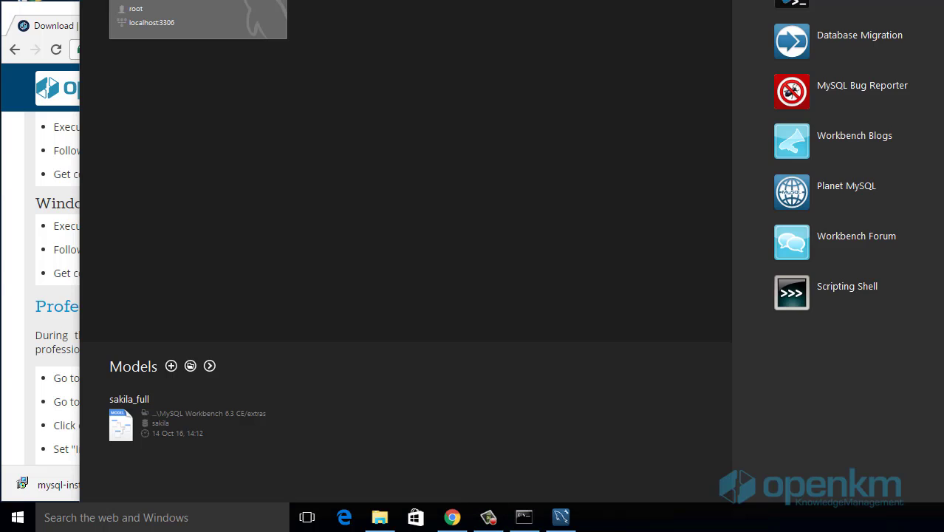
drag(342, 8, 264, 14)
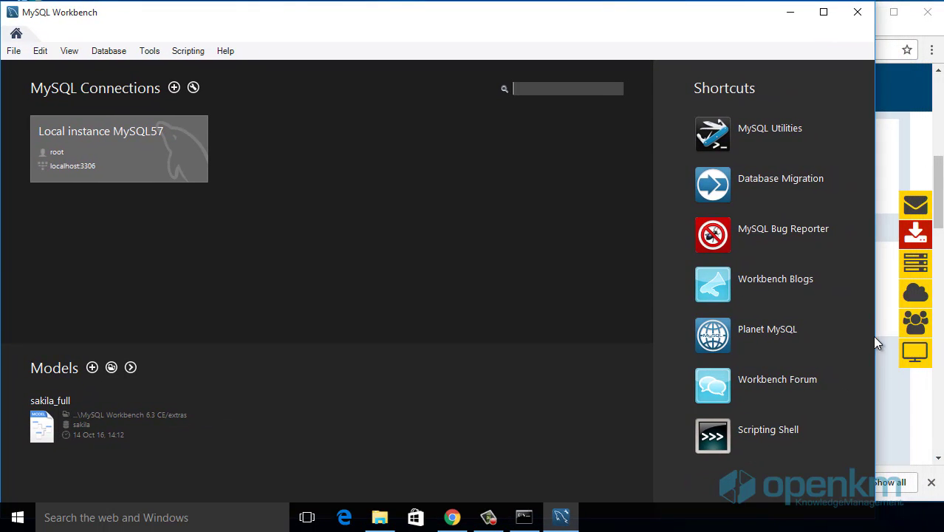
drag(877, 338, 941, 339)
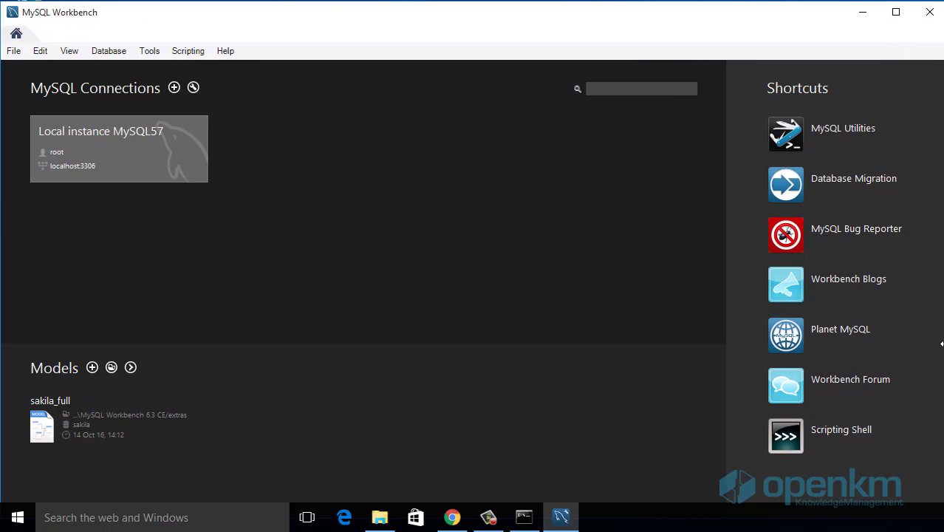
click(86, 141)
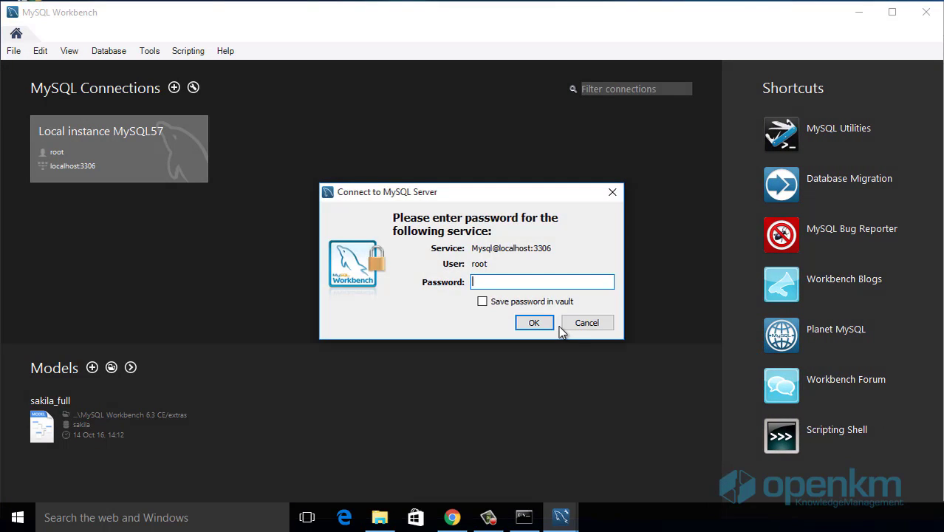
text(****)
click(534, 323)
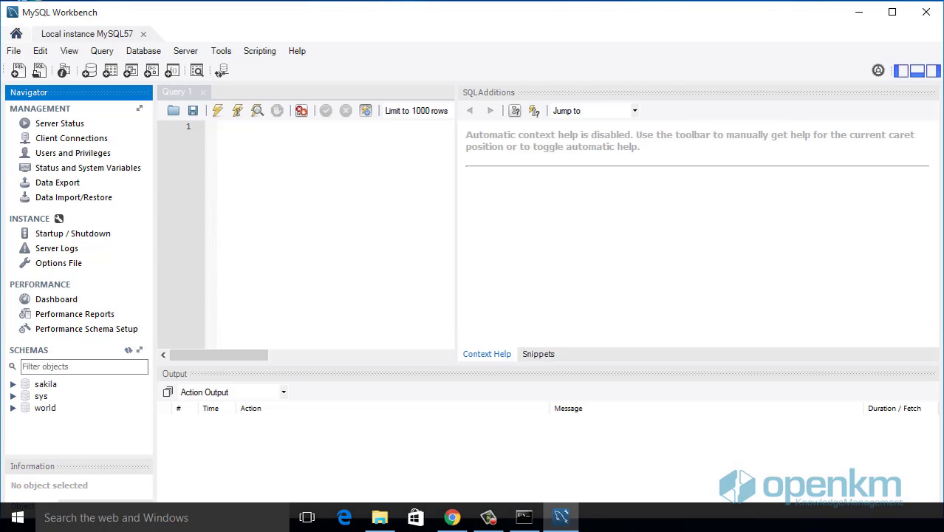
Step: Copy the CREATE DATABASE okmdb, CREATE USER openkm and GRANT statements from Command Prompt
click(455, 238)
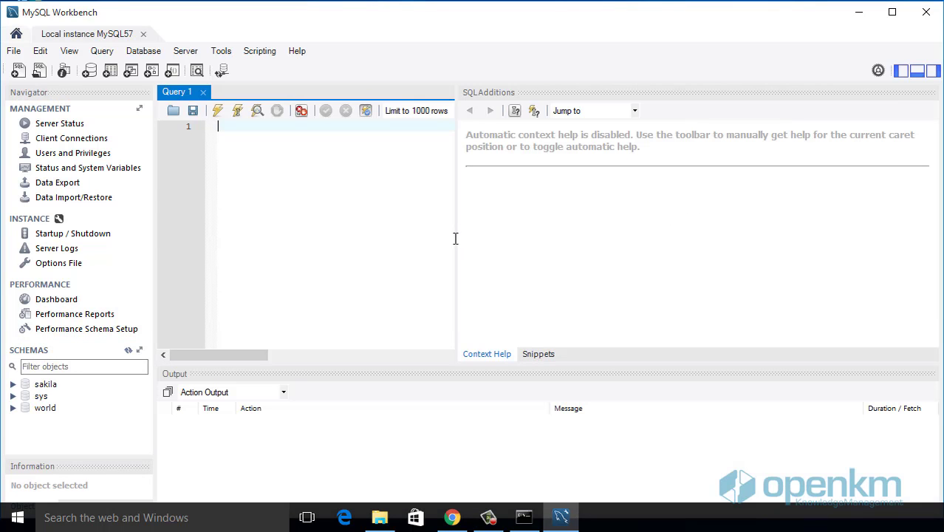
drag(457, 240, 754, 236)
click(523, 517)
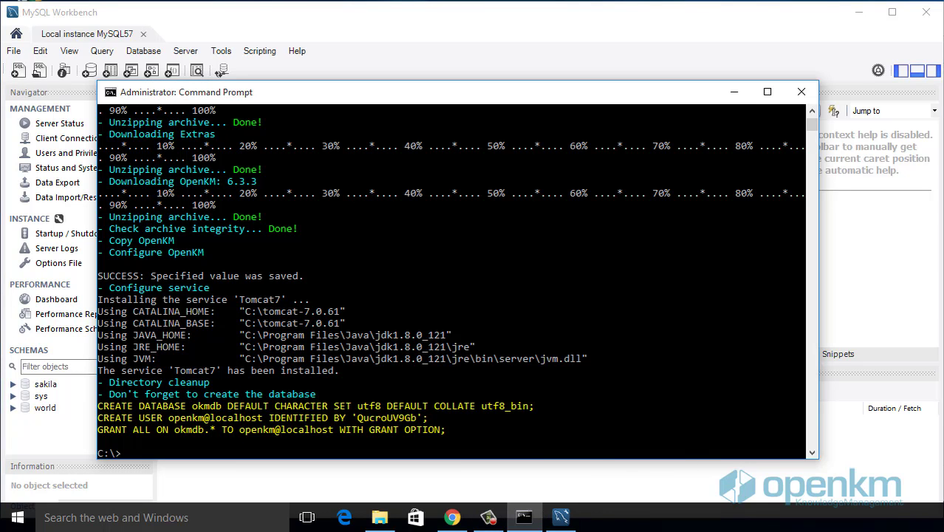
click(101, 394)
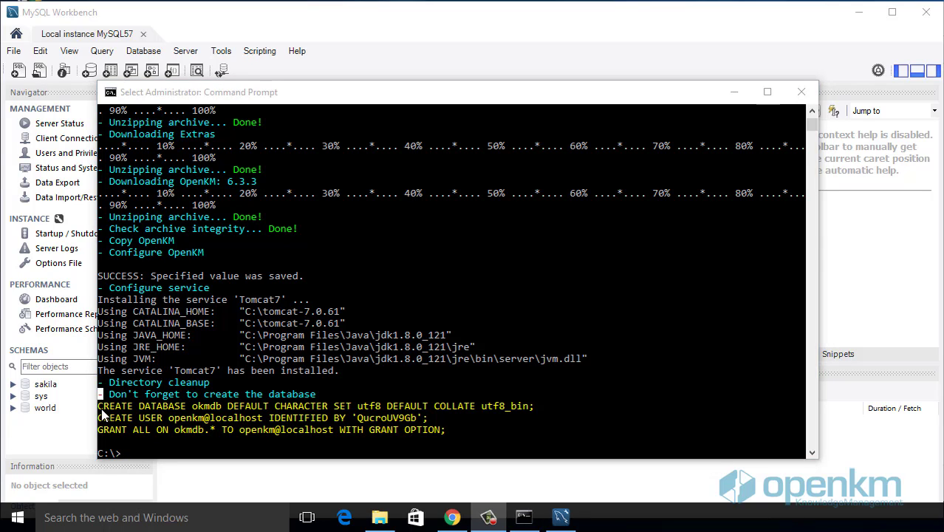
drag(98, 406, 570, 434)
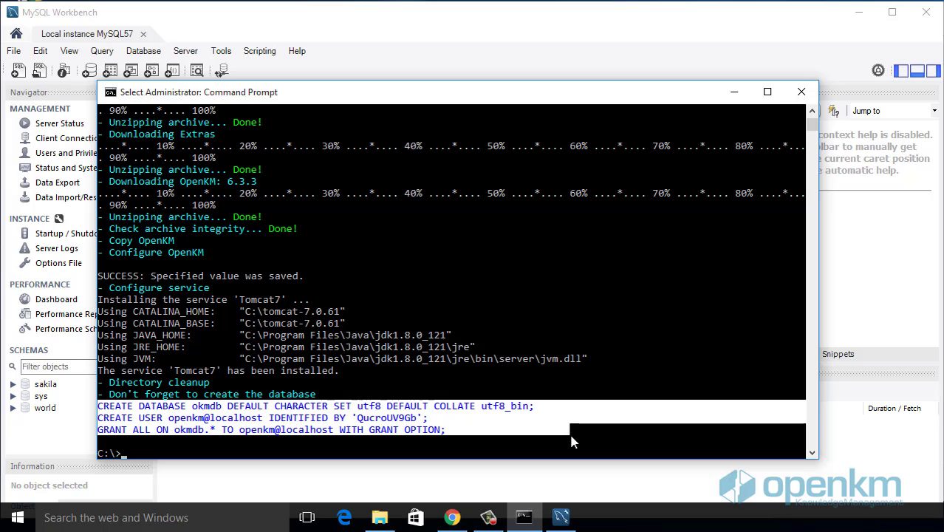
right_click(569, 441)
click(46, 517)
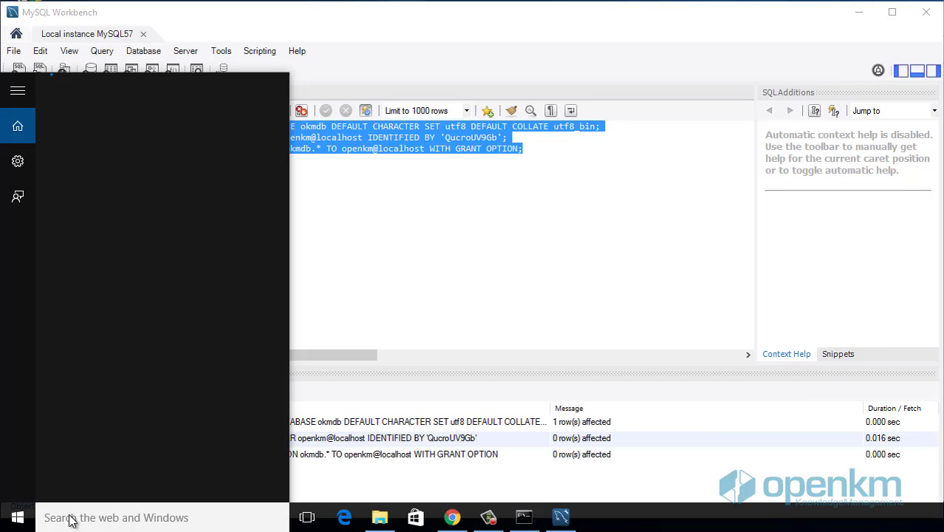
text(service)
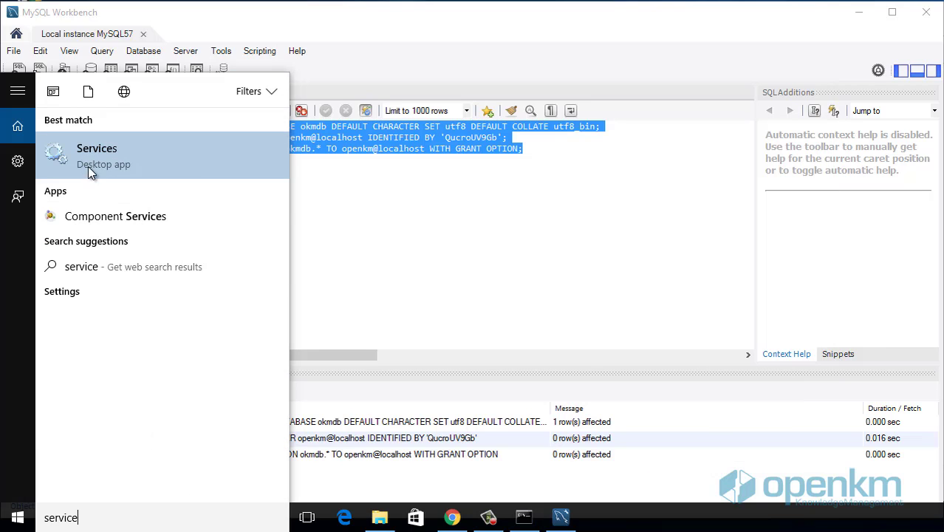
Step: Start the Apache Tomcat 7.0 Tomcat7 service in the Services app
click(114, 155)
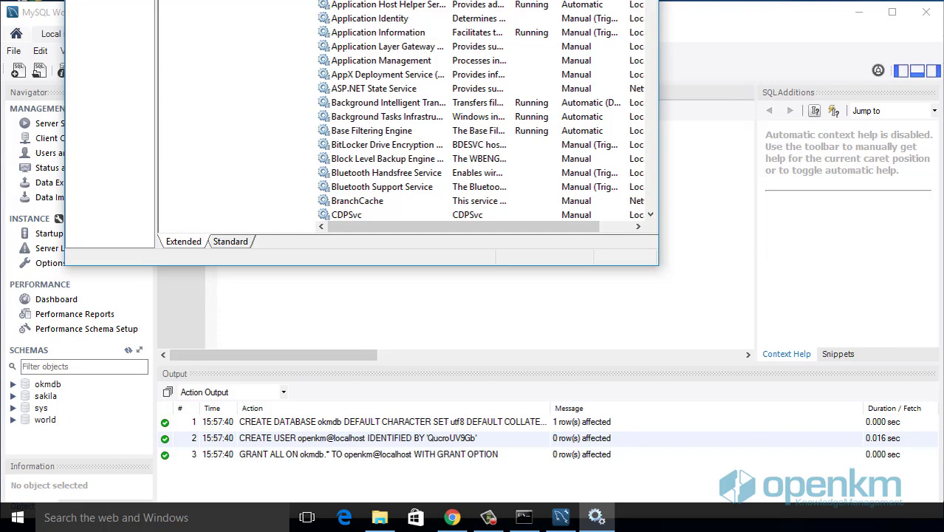
drag(443, 1, 515, 48)
click(463, 181)
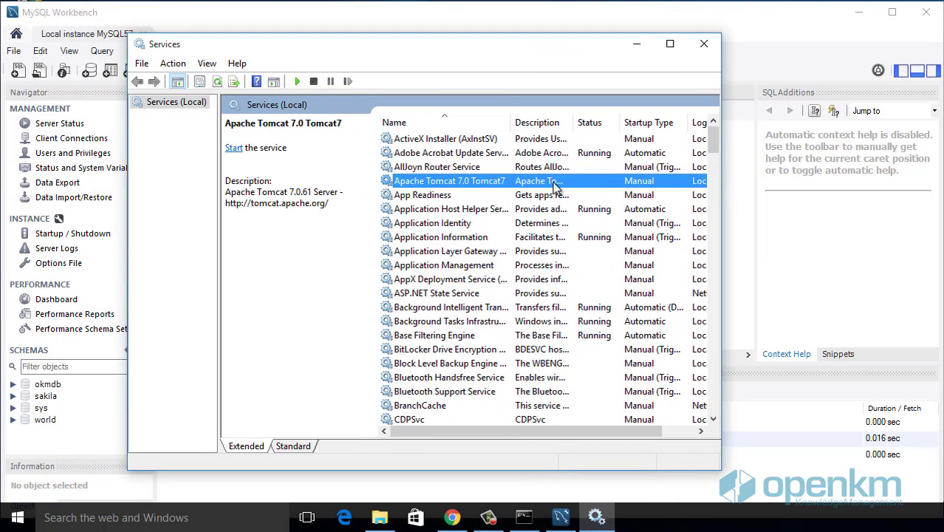
click(298, 81)
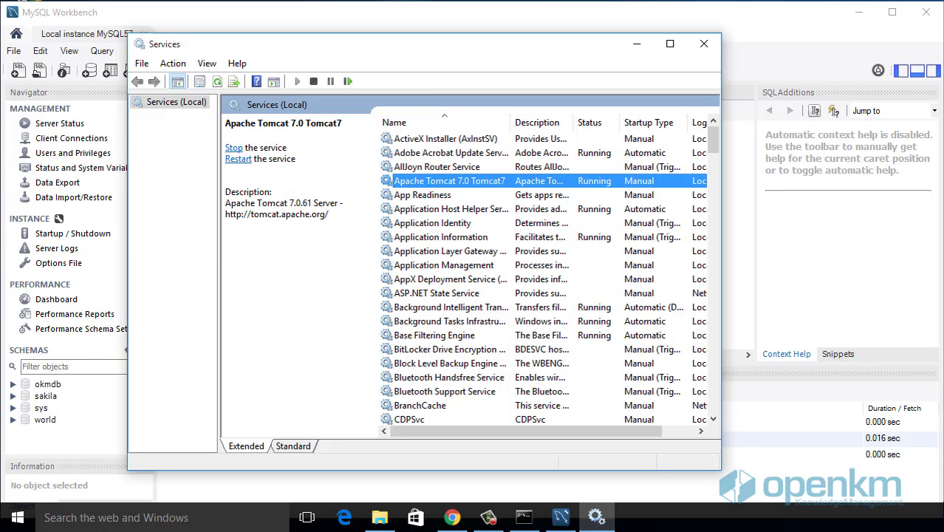
key(alt+Tab)
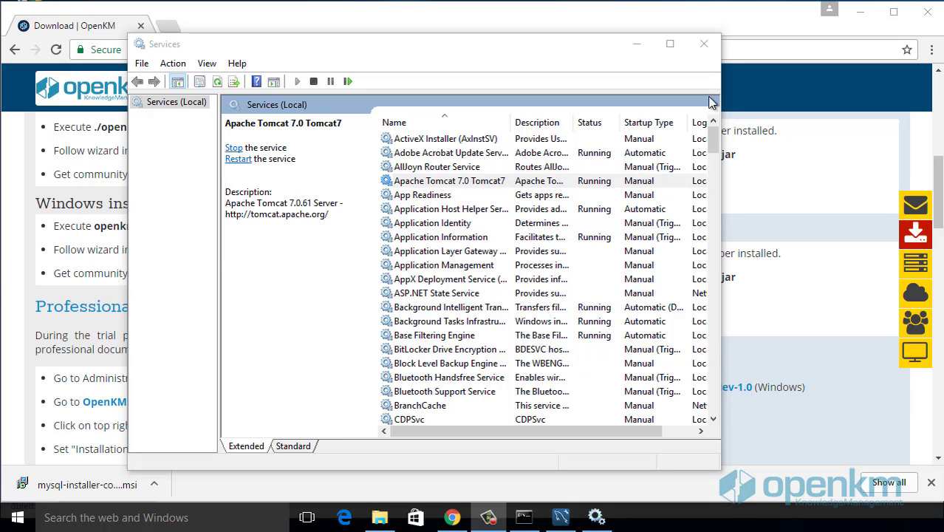
Step: Load localhost:8080/OpenKM in a new Chrome tab and log in with the administrator credentials
click(638, 46)
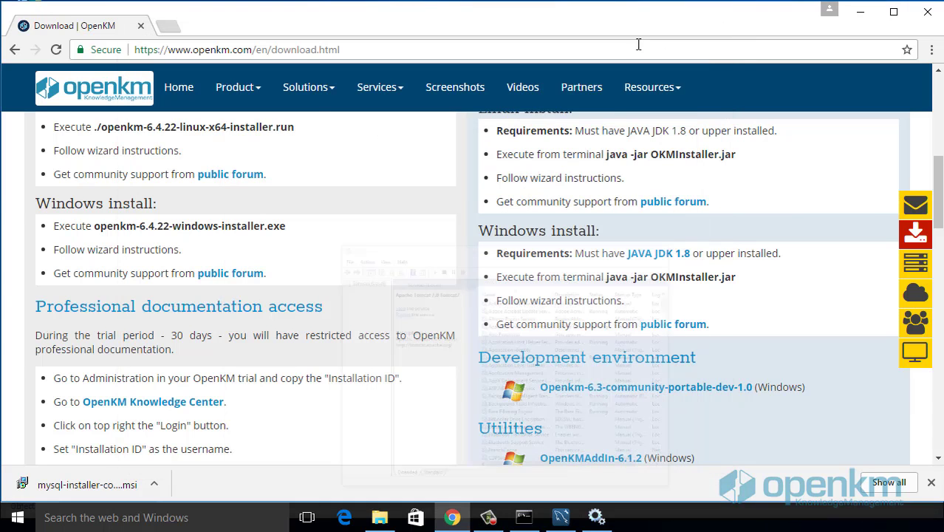
click(168, 27)
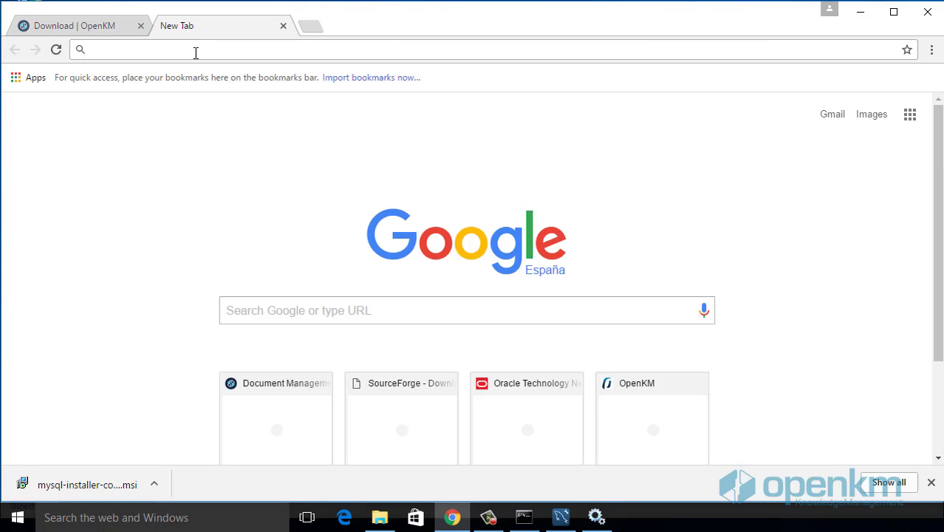
text(localhost)
key(Delete)
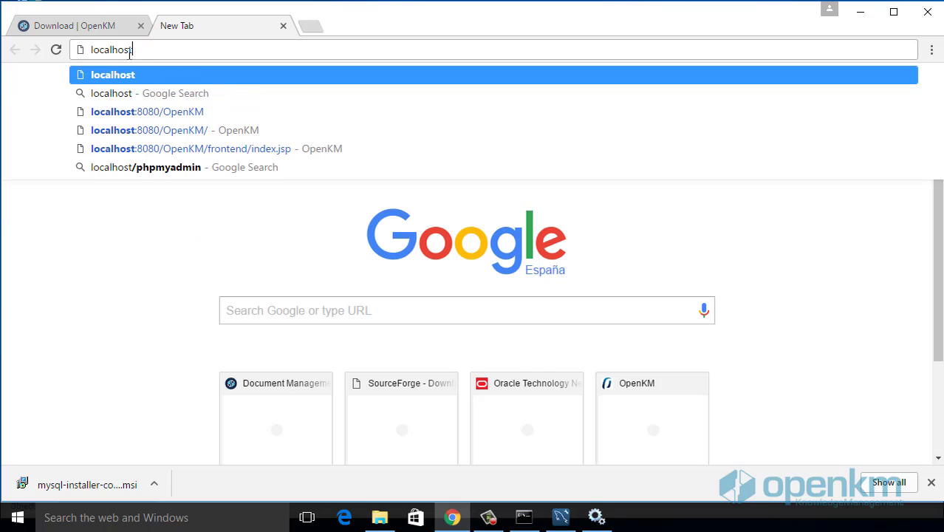
key(Down)
key(Down)
key(Return)
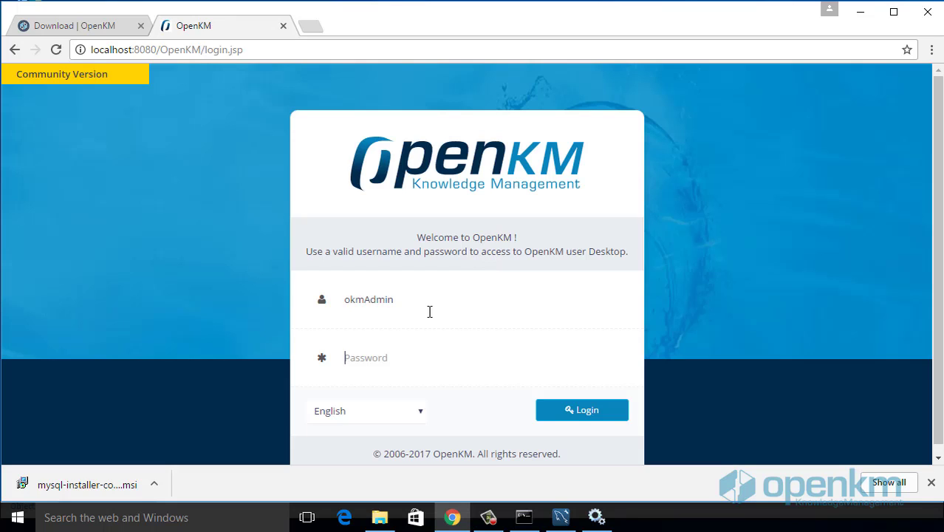
text(admin)
click(597, 413)
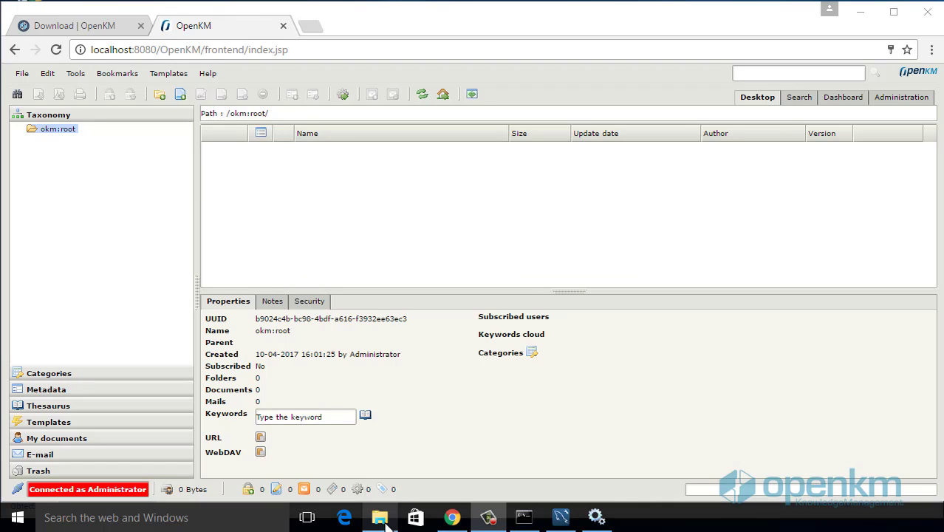
Step: Browse to the C:\tomcat-7.0.61 folder in File Explorer
click(379, 517)
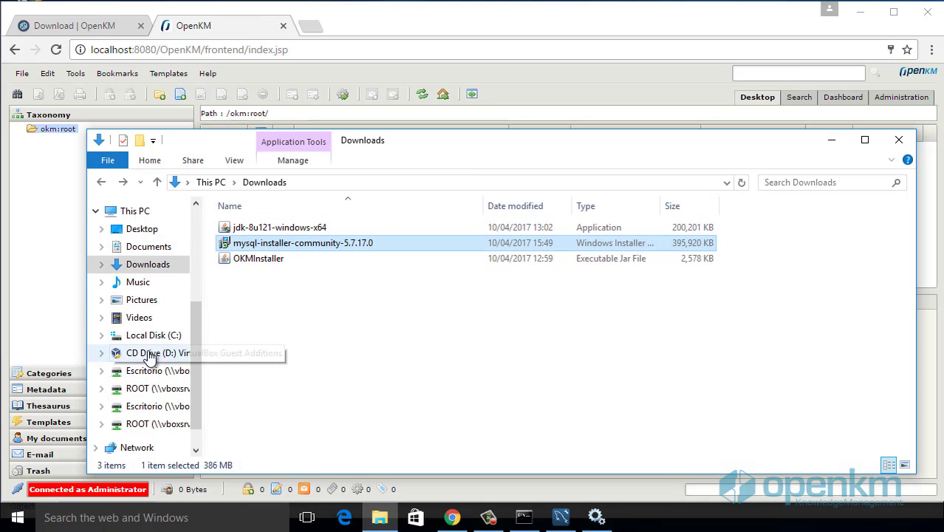
click(155, 335)
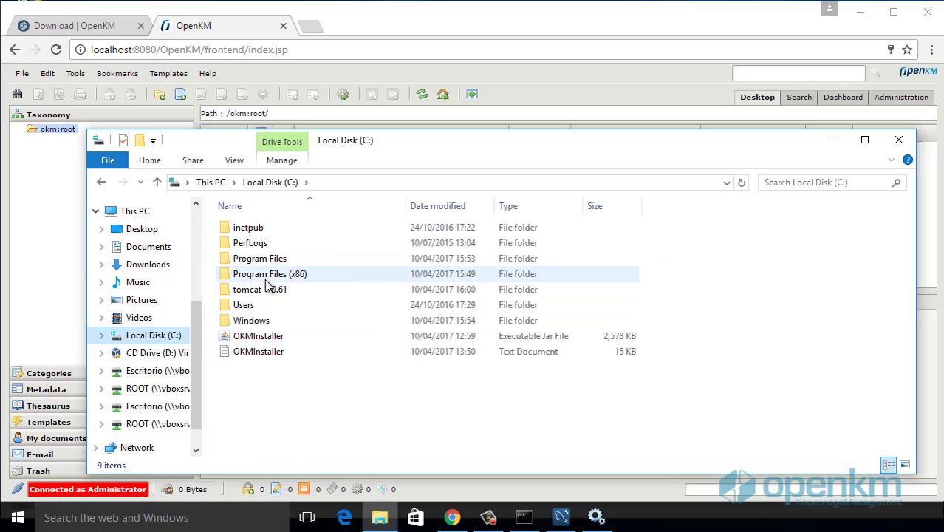
click(264, 291)
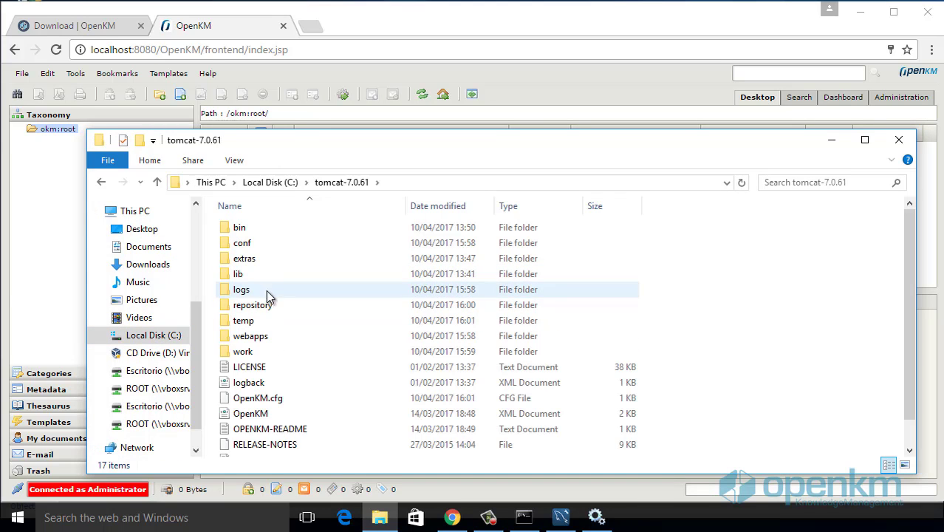